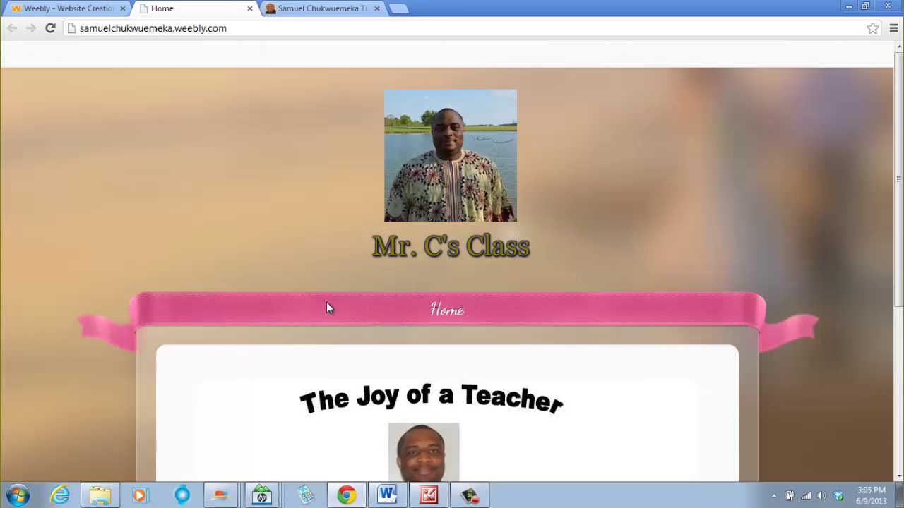
Step: Open the tutorial site's Presentations page and the "Create your website free with Weebly!" video playlist, then pause playback
left_click(83, 9)
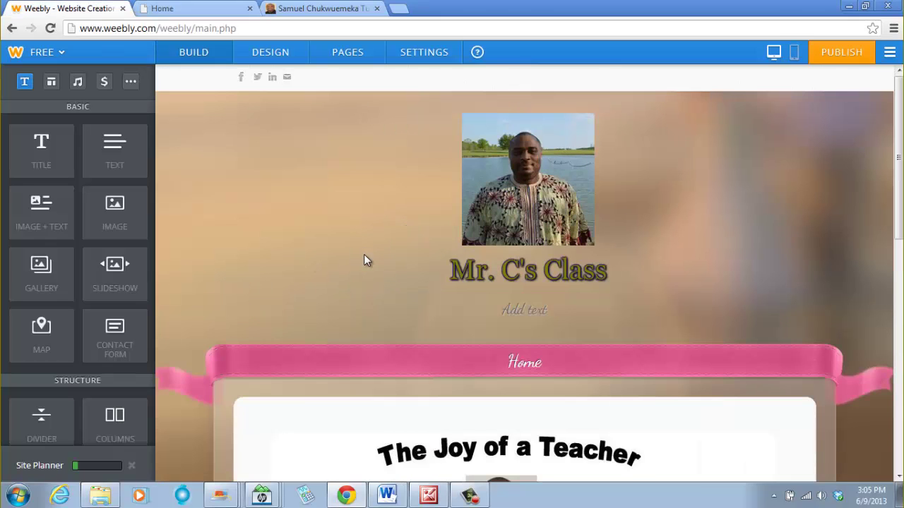
scroll(364, 260, "down", 2)
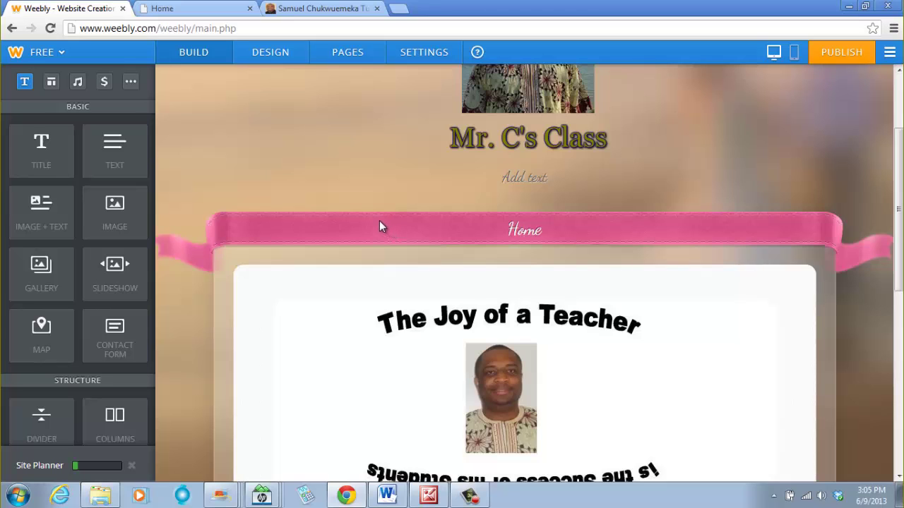
left_click(318, 7)
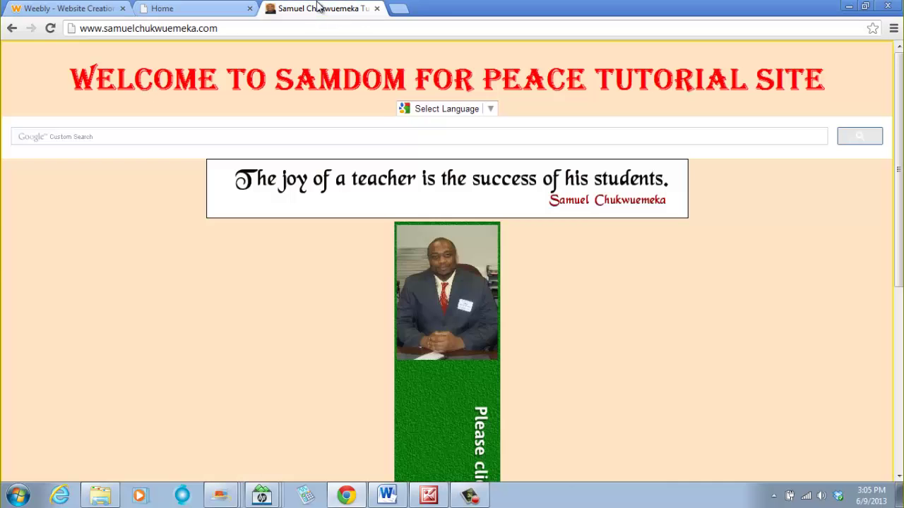
left_click(433, 306)
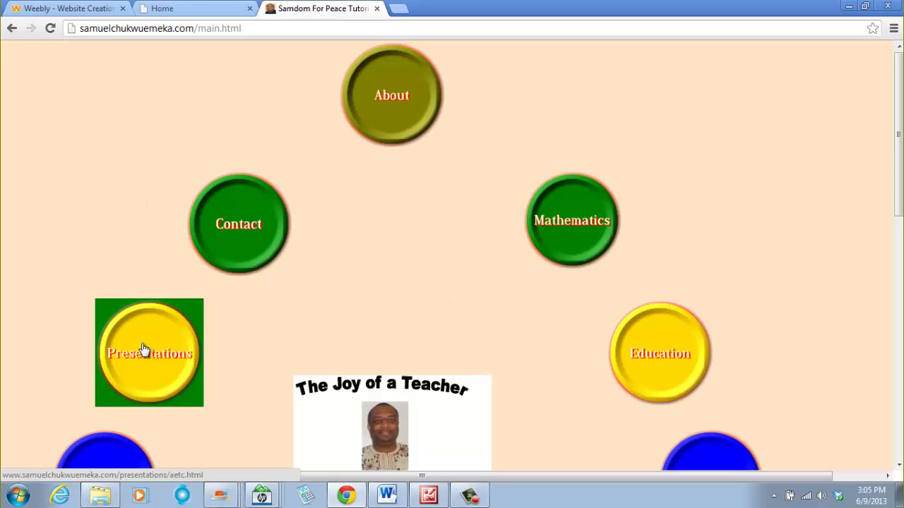
left_click(144, 345)
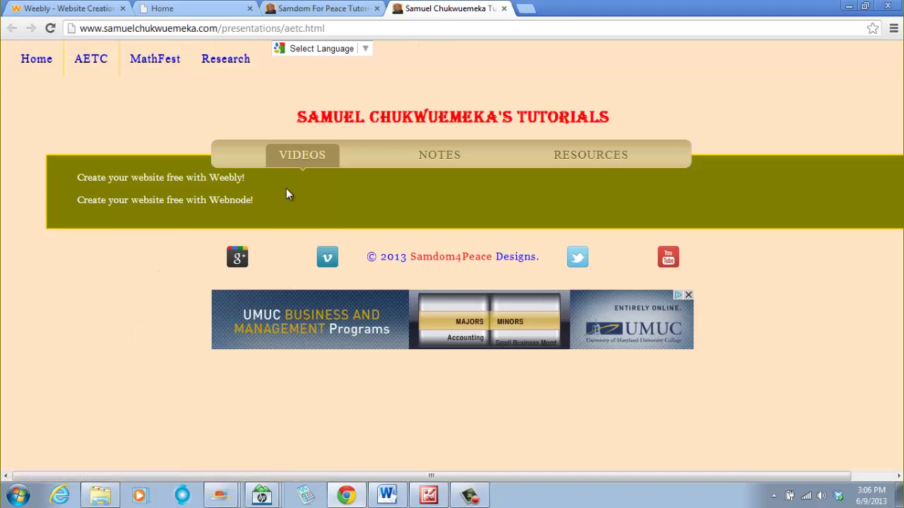
left_click(160, 181)
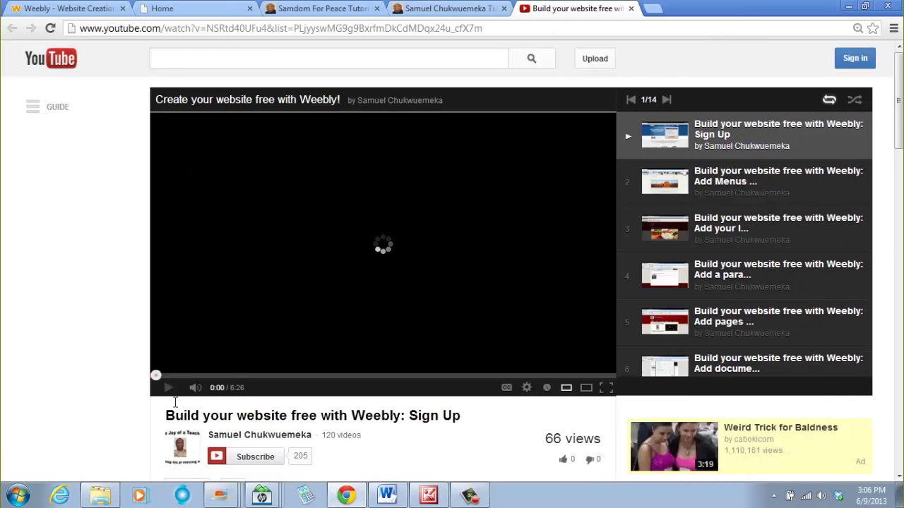
left_click(168, 388)
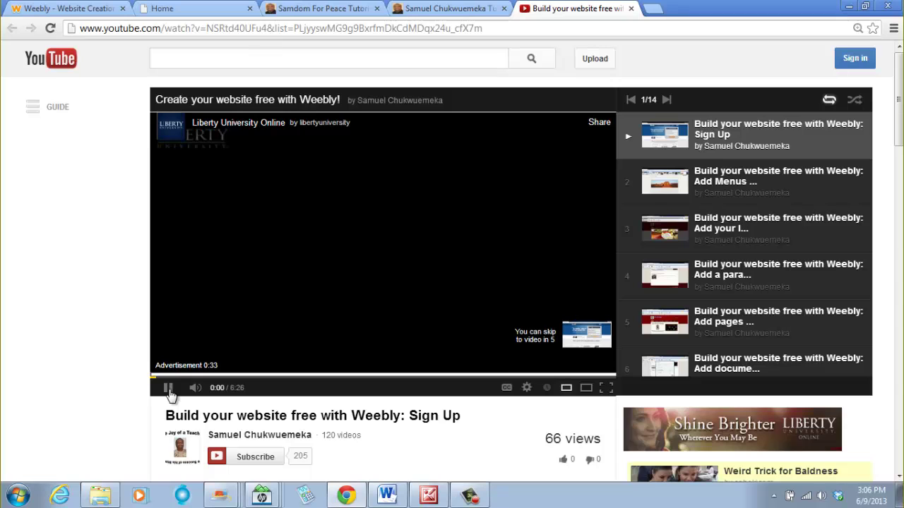
left_click(168, 388)
Step: From the tutorial site's resources, open "AETC Conference: Sample Website with Weebly" and examine its navigation menu and home page
left_click(456, 8)
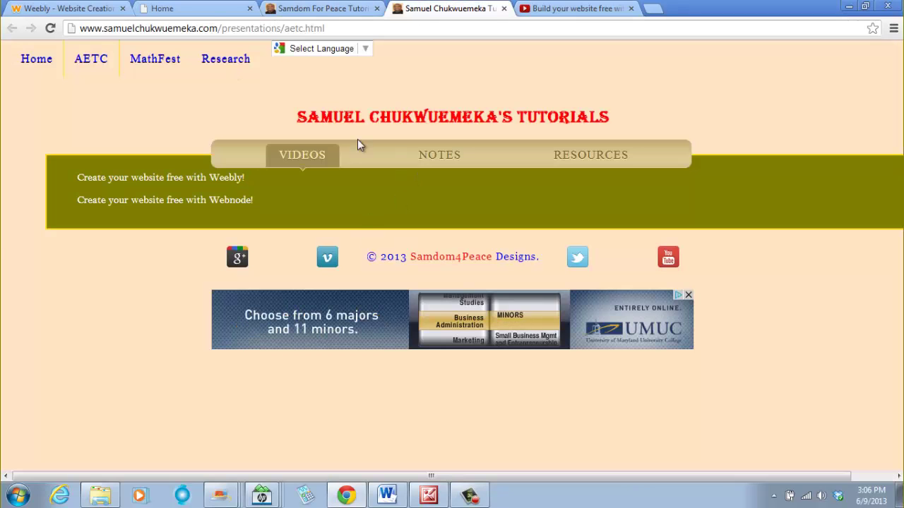
left_click(583, 161)
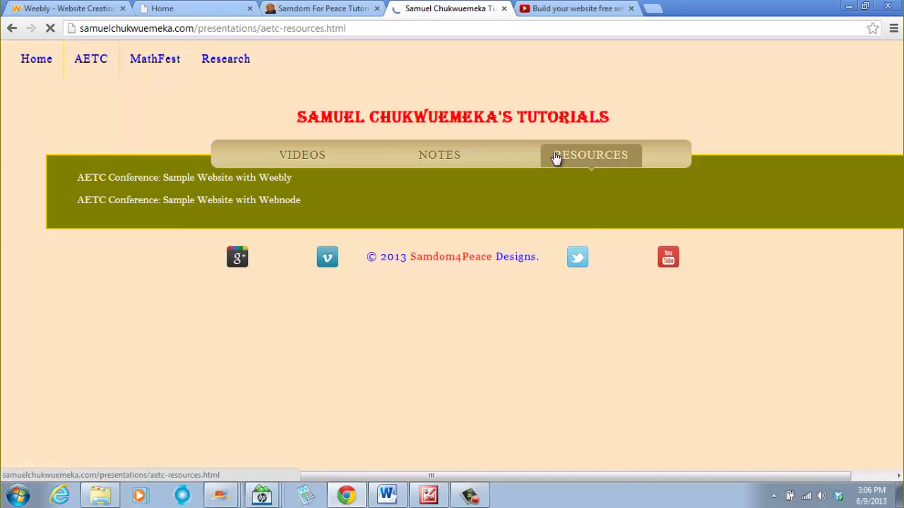
left_click(275, 180)
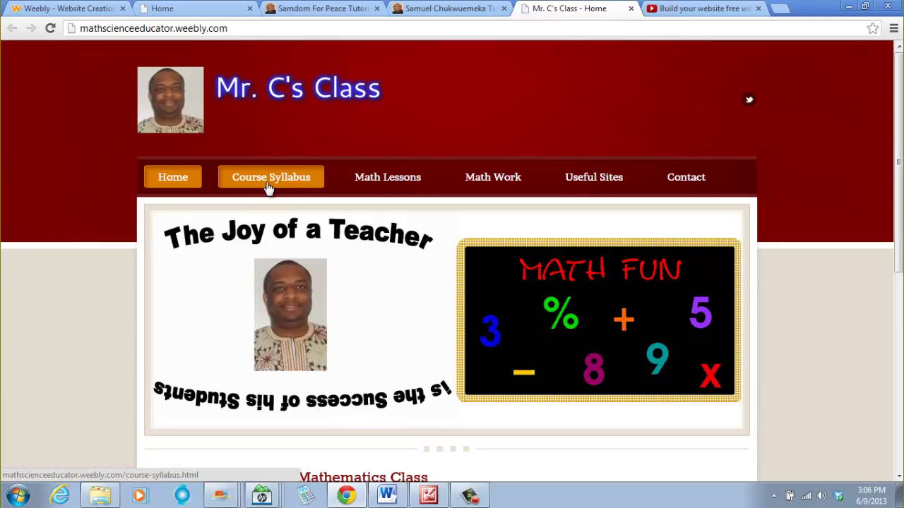
mouse_move(490, 194)
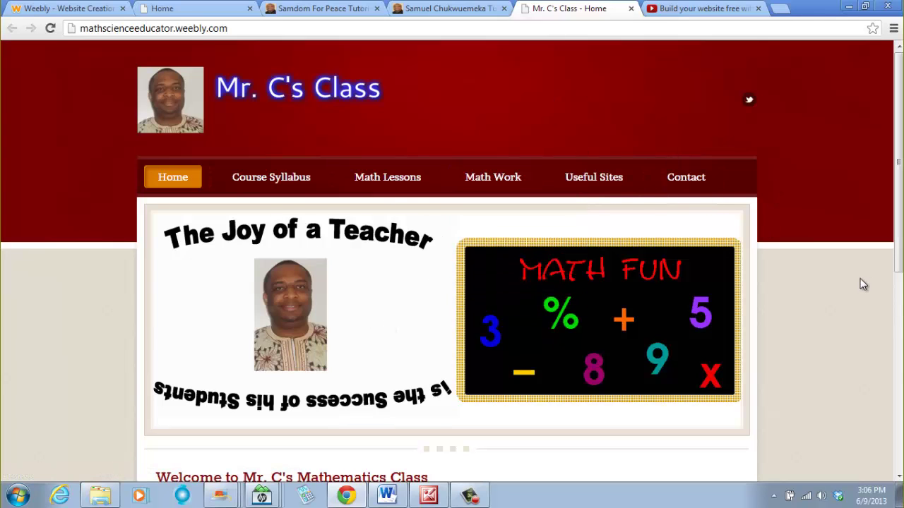
scroll(860, 283, "down", 6)
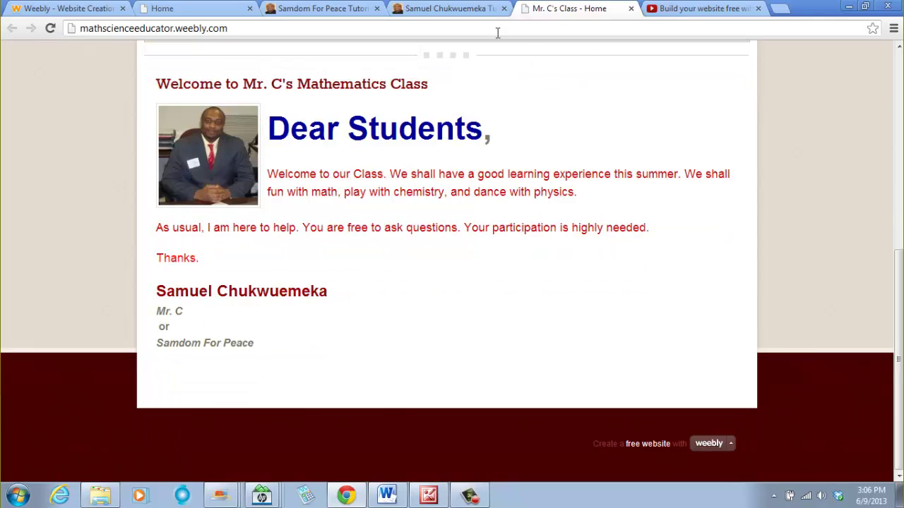
Step: Return to the Weebly editor, open the site's page list, and check the sample website's navigation menu for page names
left_click(466, 10)
left_click(327, 10)
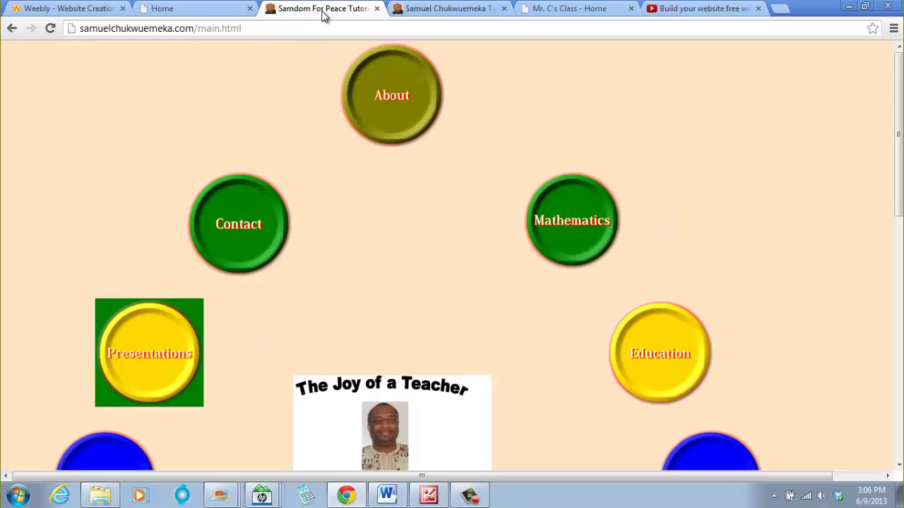
left_click(207, 10)
left_click(71, 9)
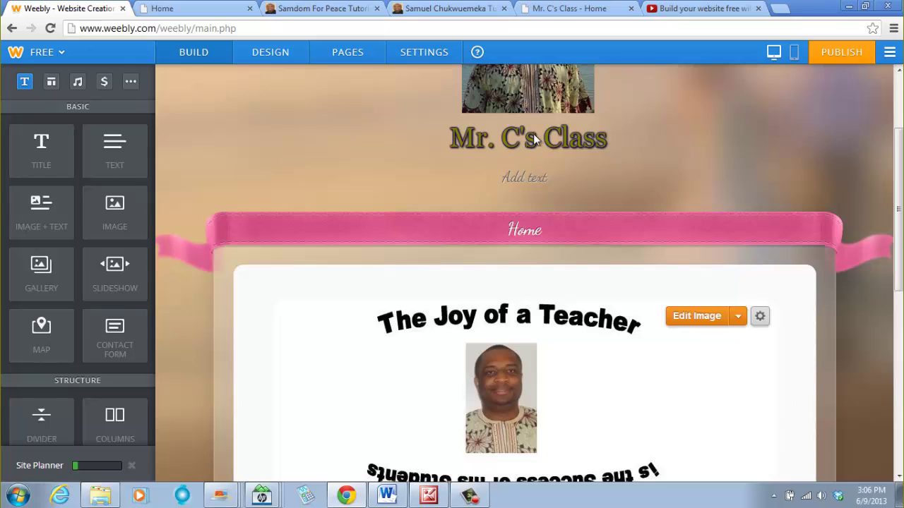
left_click(348, 52)
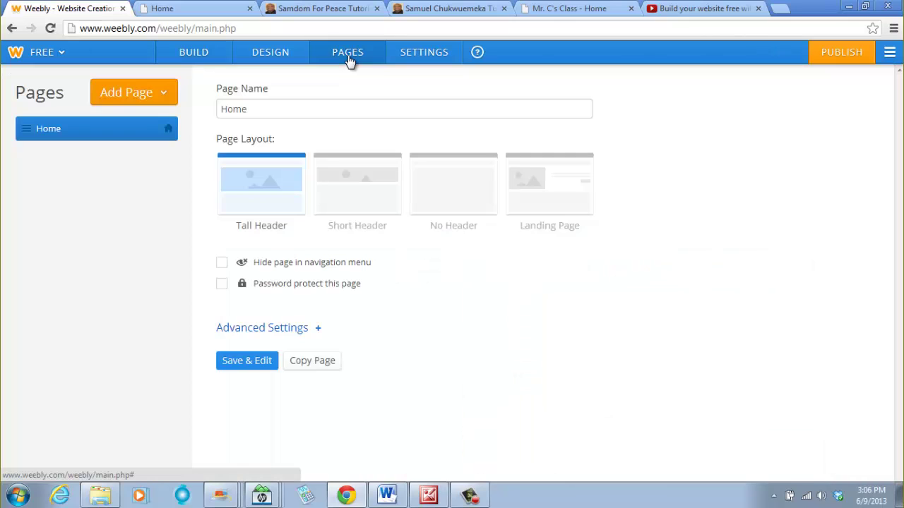
left_click(573, 10)
scroll(531, 171, "up", 5)
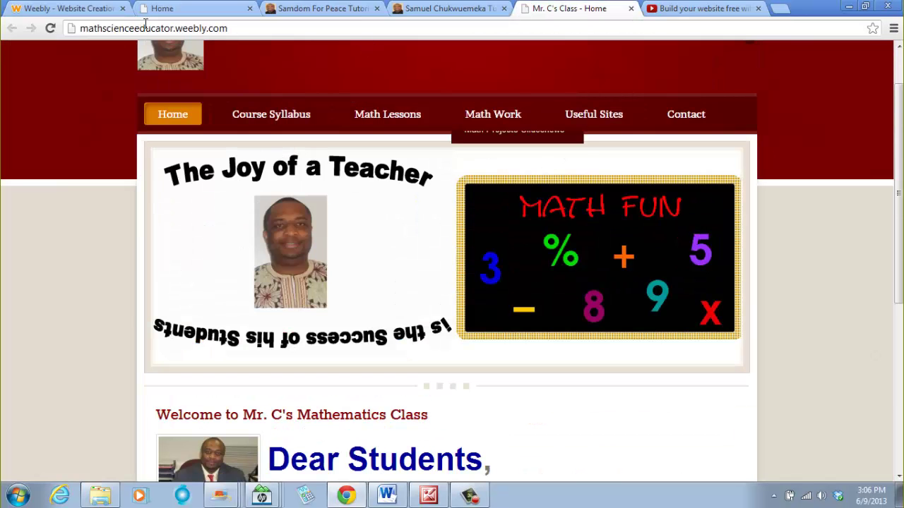
Step: Add a standard page named "Course Syllabus" to the Weebly site and save it
left_click(74, 10)
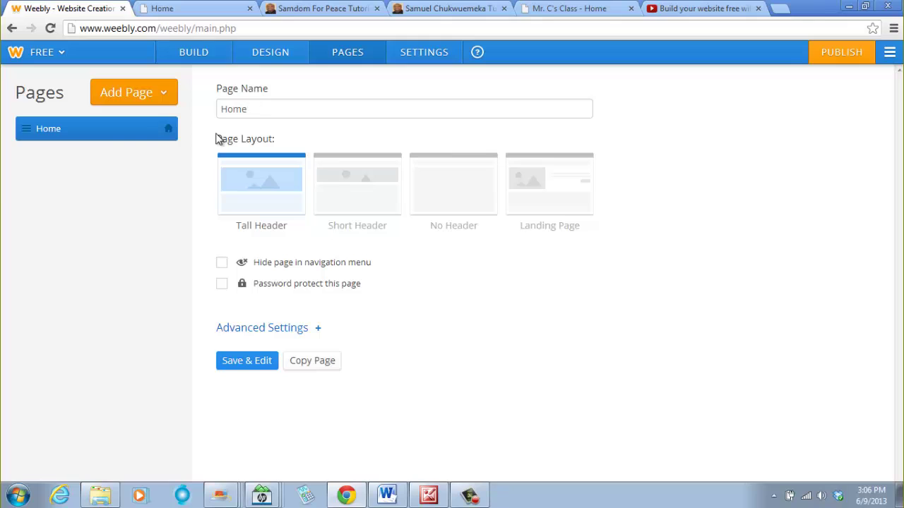
left_click(129, 99)
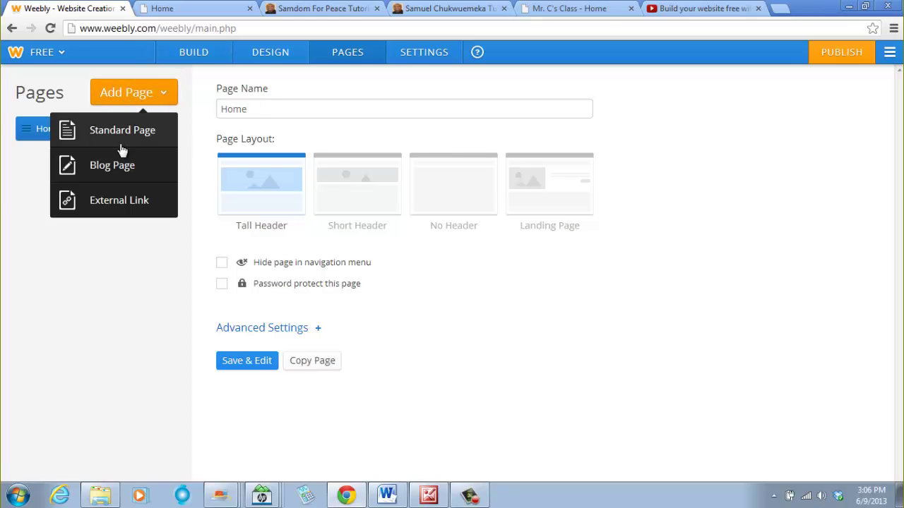
left_click(129, 138)
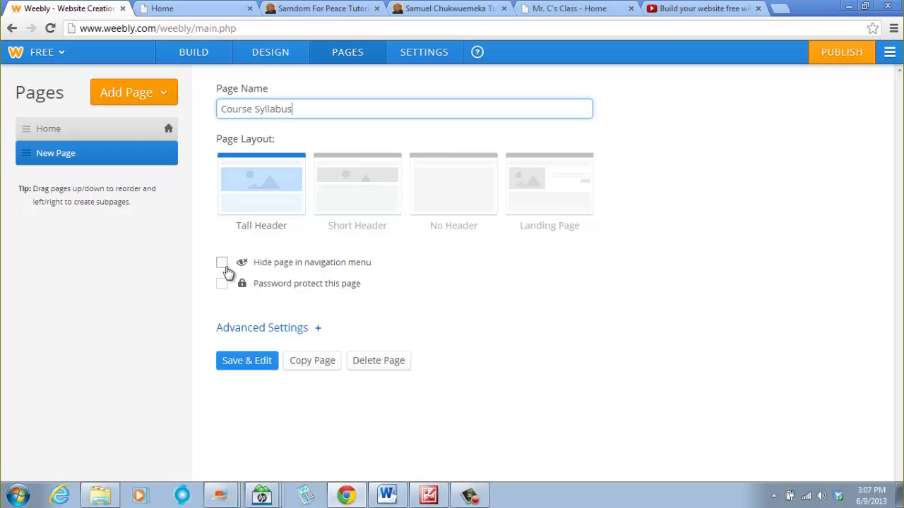
left_click(245, 362)
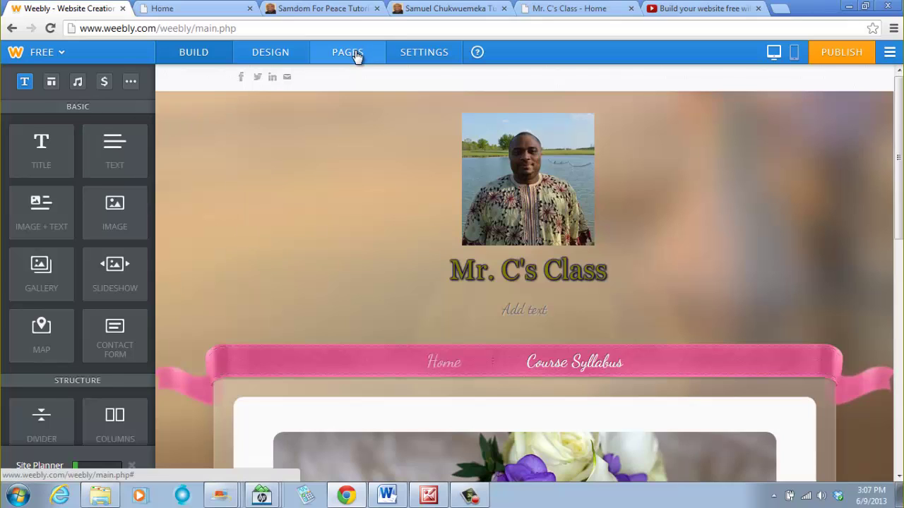
Step: Add another standard page named "Math Lessons" to the site and save it
left_click(354, 54)
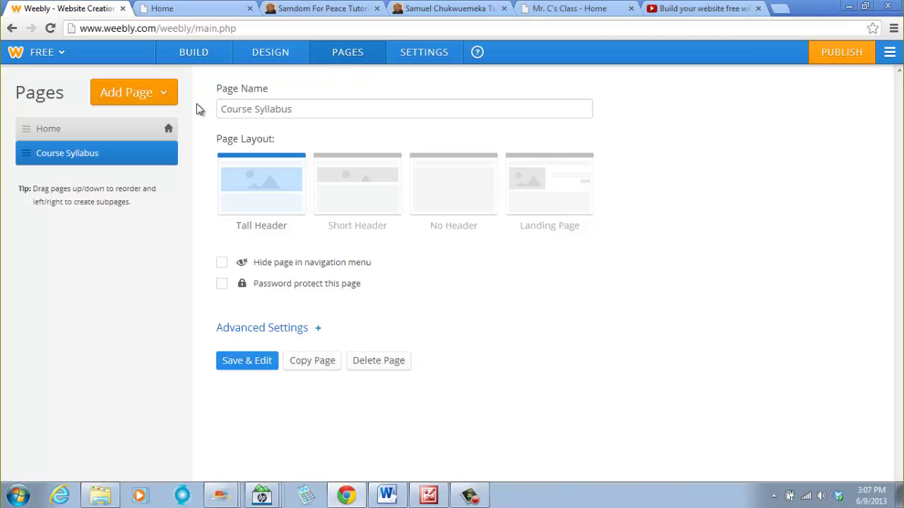
left_click(151, 95)
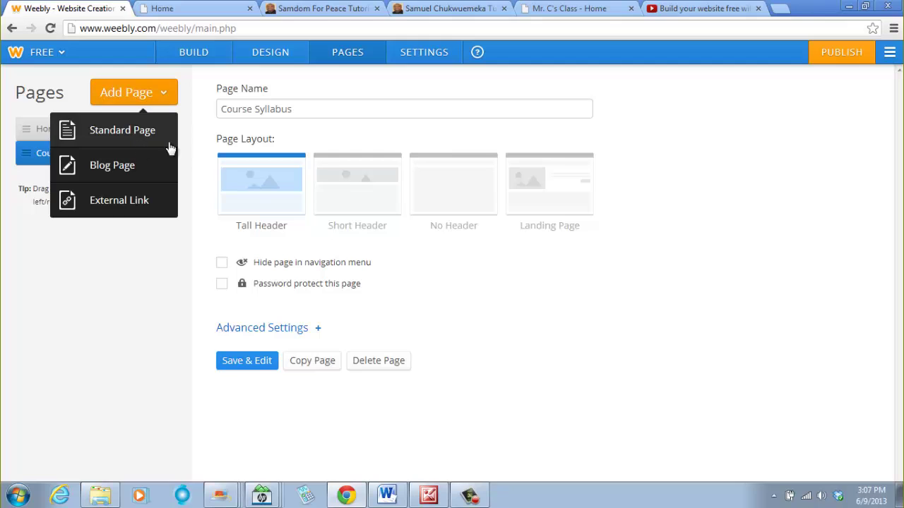
left_click(141, 131)
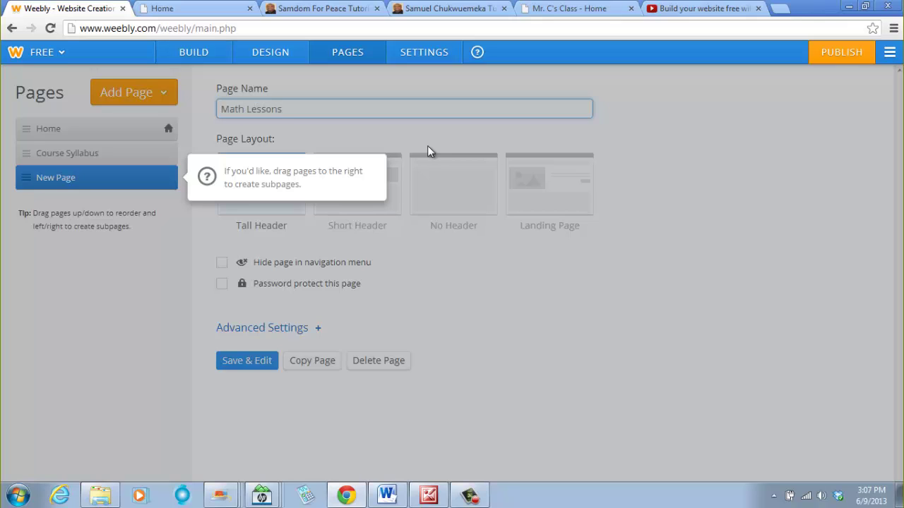
left_click(239, 361)
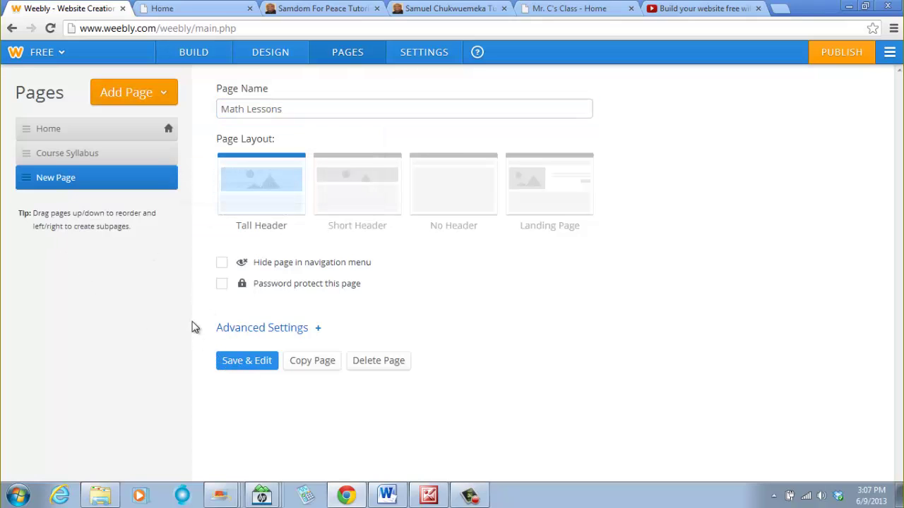
left_click(247, 361)
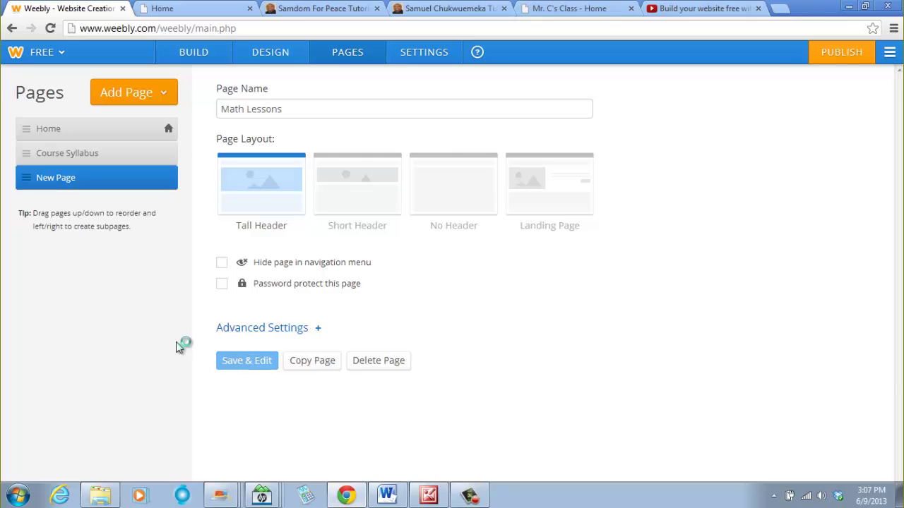
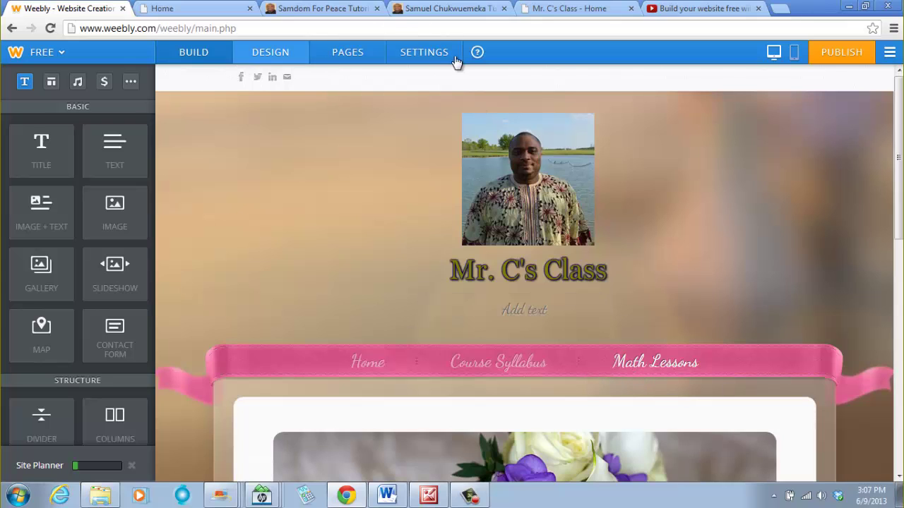
Step: Add a standard page named "Math Work" to the site and save it
left_click(350, 56)
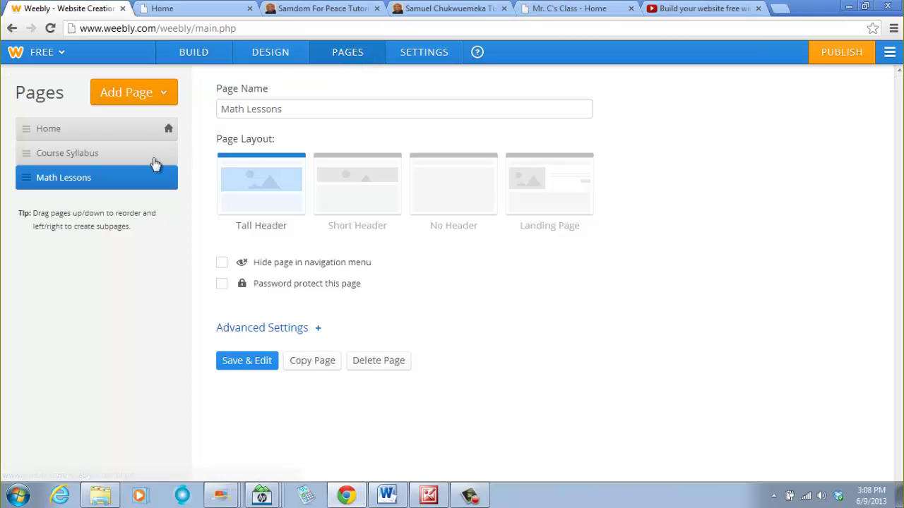
left_click(135, 106)
left_click(117, 129)
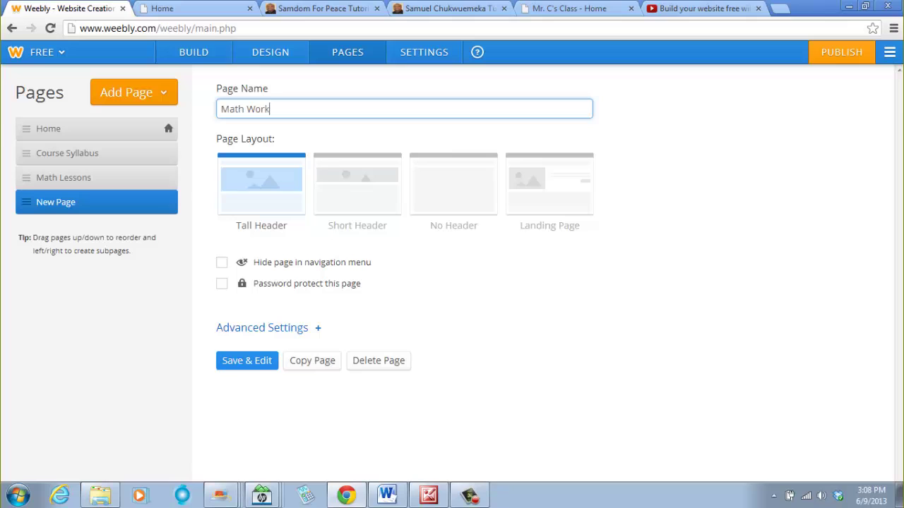
type("Math Work")
left_click(240, 362)
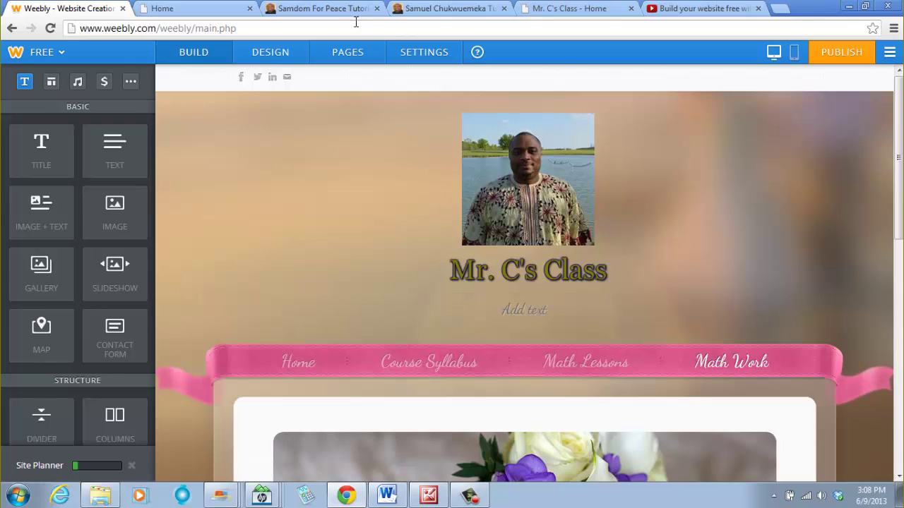
Step: Add a standard page named "Useful Sites" to the site and save it
left_click(351, 58)
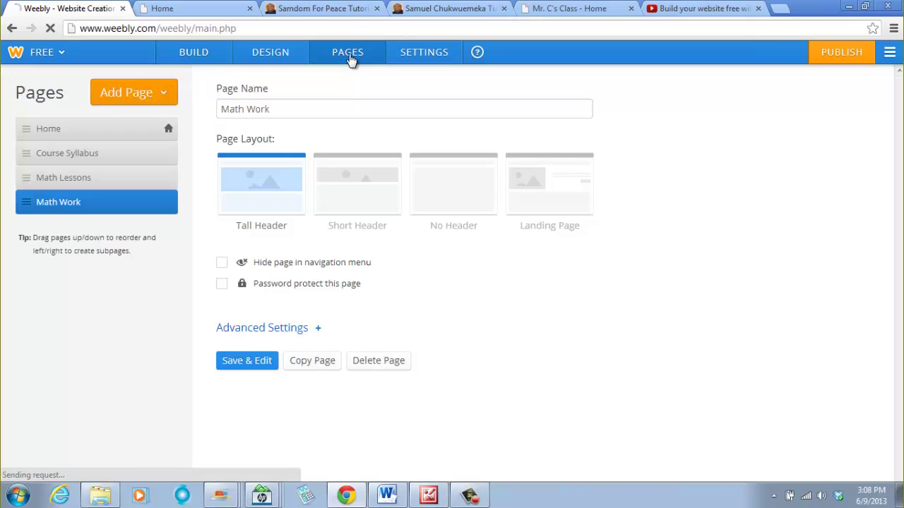
left_click(113, 99)
left_click(114, 132)
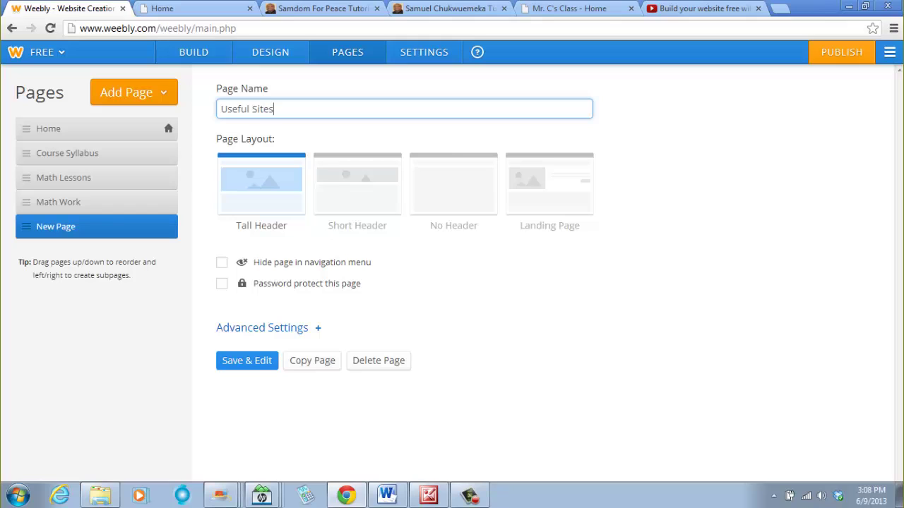
left_click(234, 372)
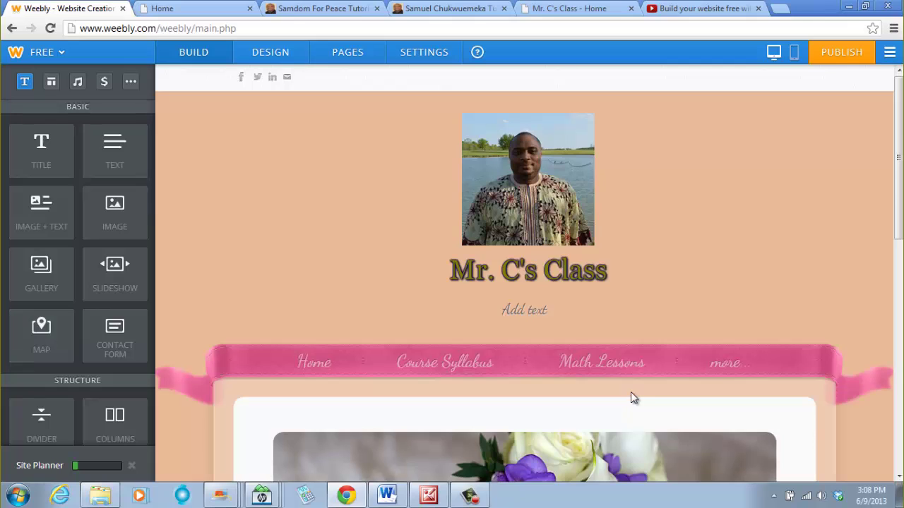
Step: Check the pages grouped under "more..." in the site's navigation menu and open the site's general settings
mouse_move(721, 378)
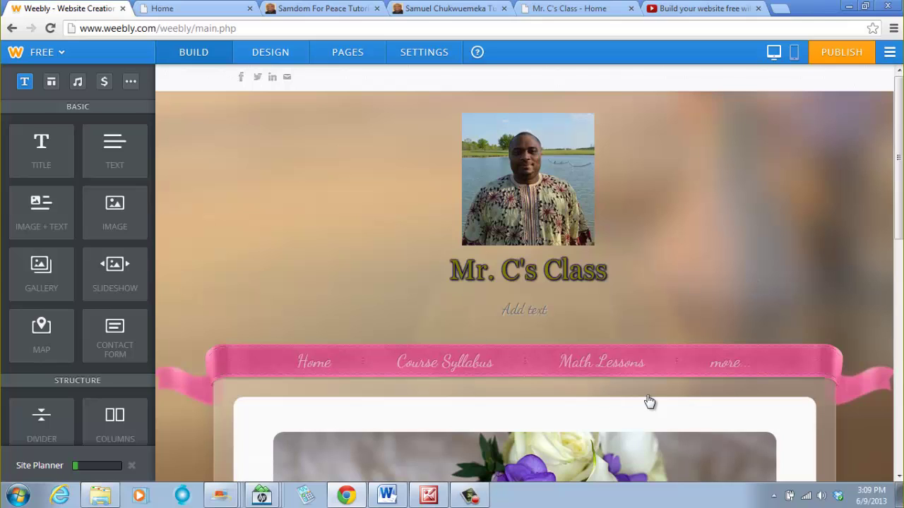
mouse_move(734, 363)
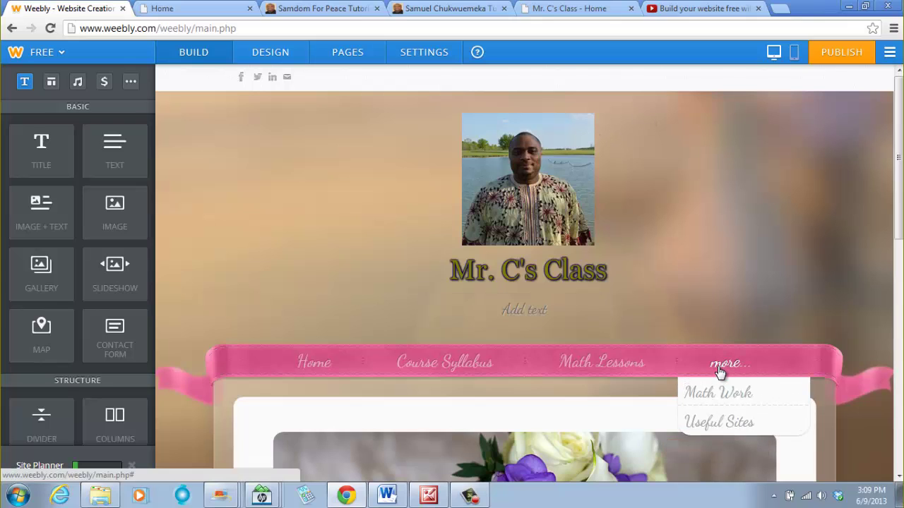
left_click(433, 56)
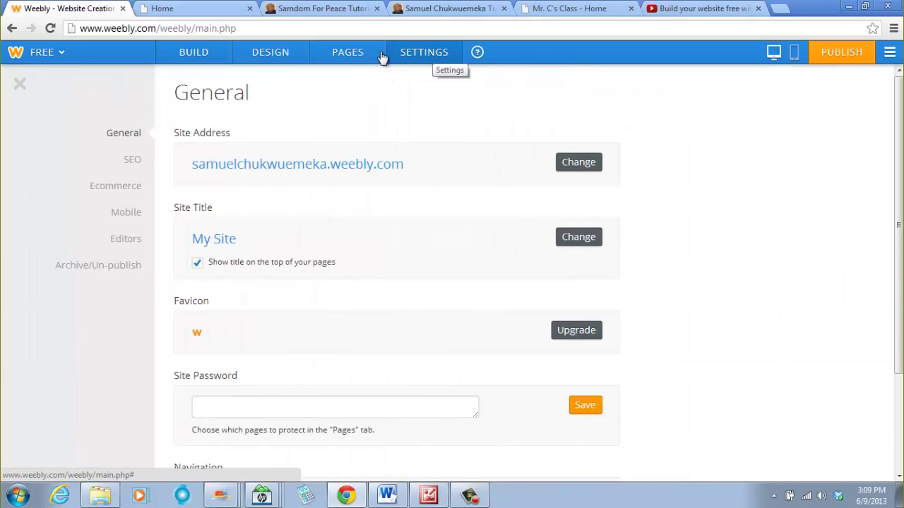
Step: Turn off grouping of excess pages under "More..." in the site's navigation settings and return to the page editor
scroll(365, 184, "down", 3)
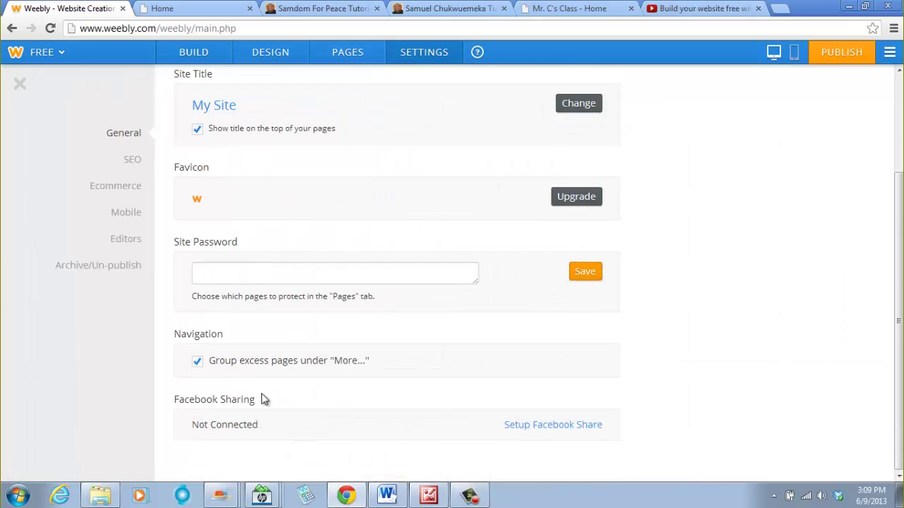
left_click(198, 362)
scroll(276, 318, "up", 1)
scroll(275, 319, "up", 1)
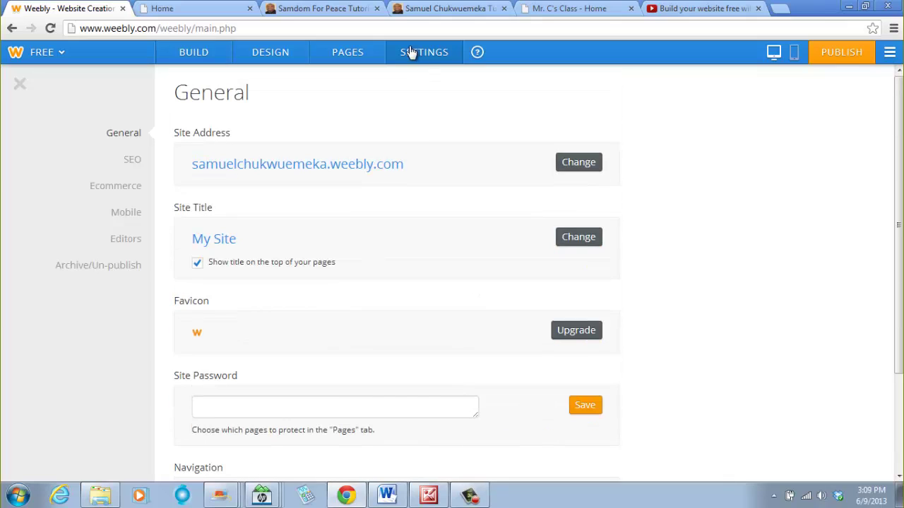
left_click(215, 56)
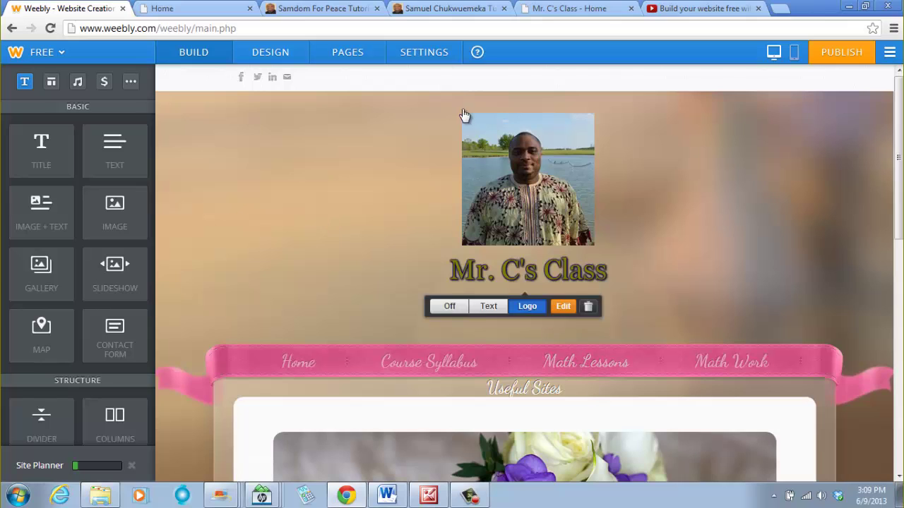
Step: Review the excess-page grouping option in the general settings and return to the page editor to inspect the navigation menu
left_click(430, 60)
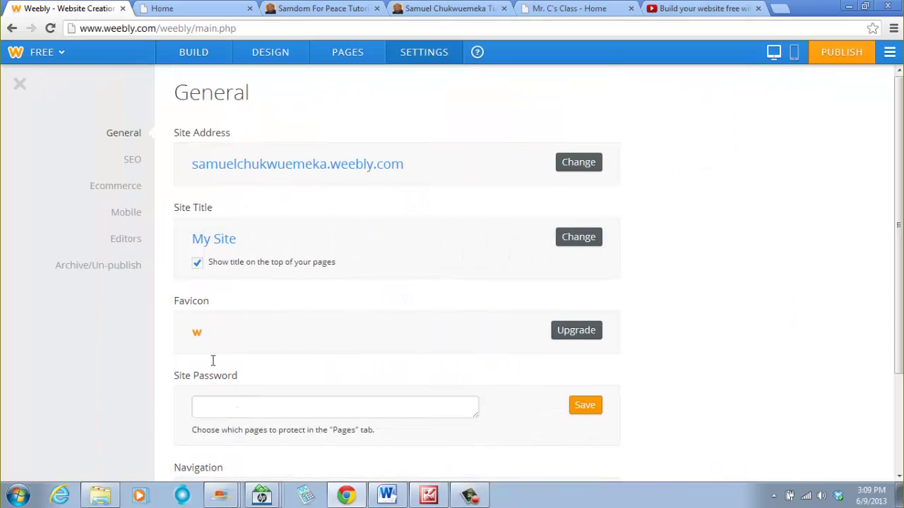
scroll(239, 398, "down", 3)
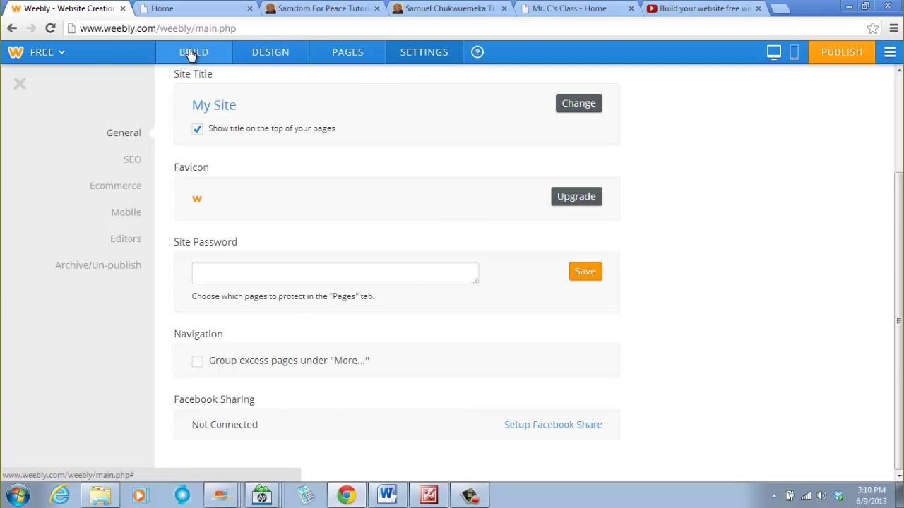
scroll(299, 115, "up", 2)
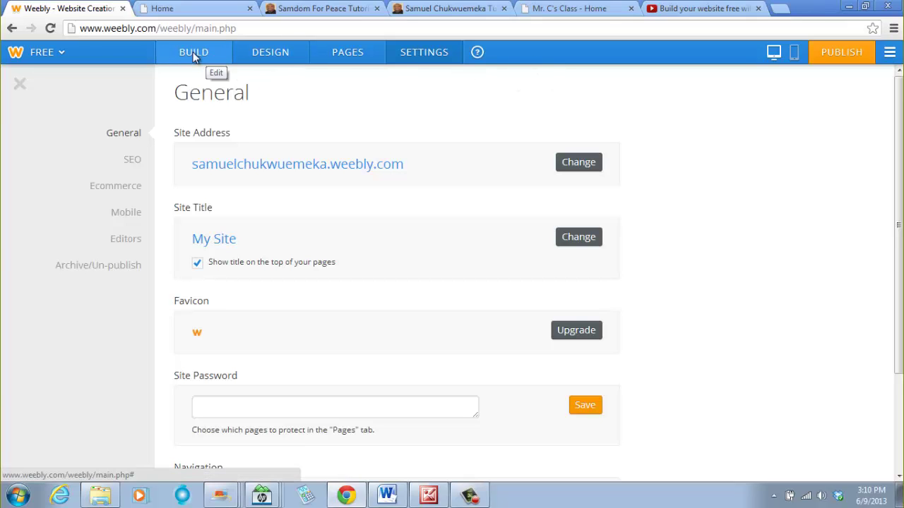
left_click(335, 58)
left_click(211, 52)
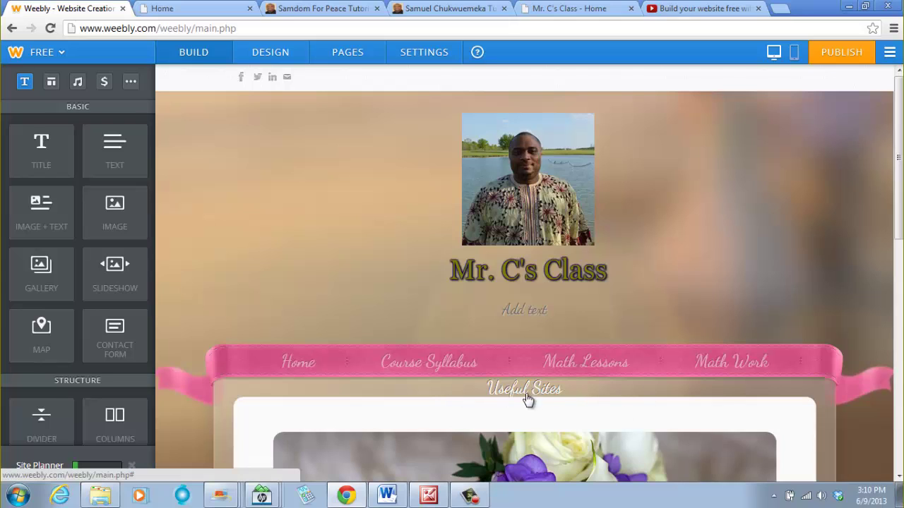
Step: Turn grouping of excess pages under "More..." back on and check the "more..." entry in the page editor's navigation menu
left_click(410, 53)
scroll(339, 181, "down", 2)
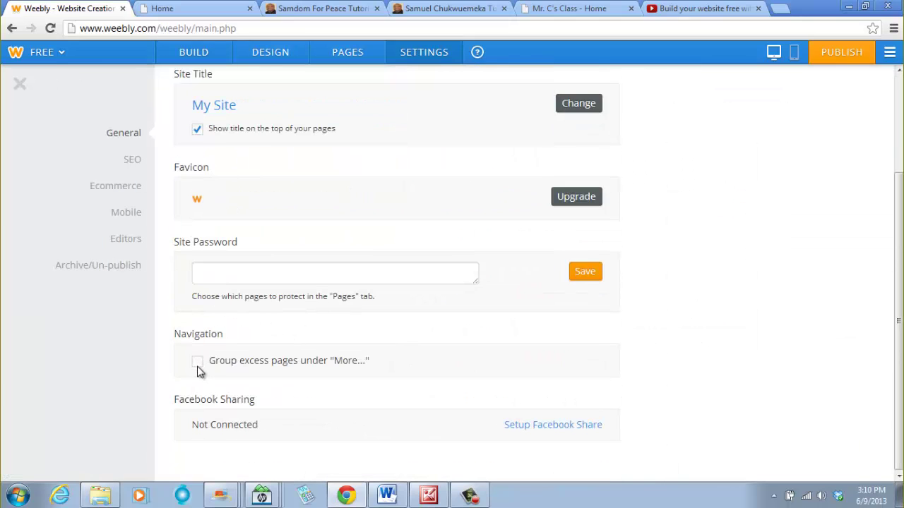
scroll(335, 256, "up", 2)
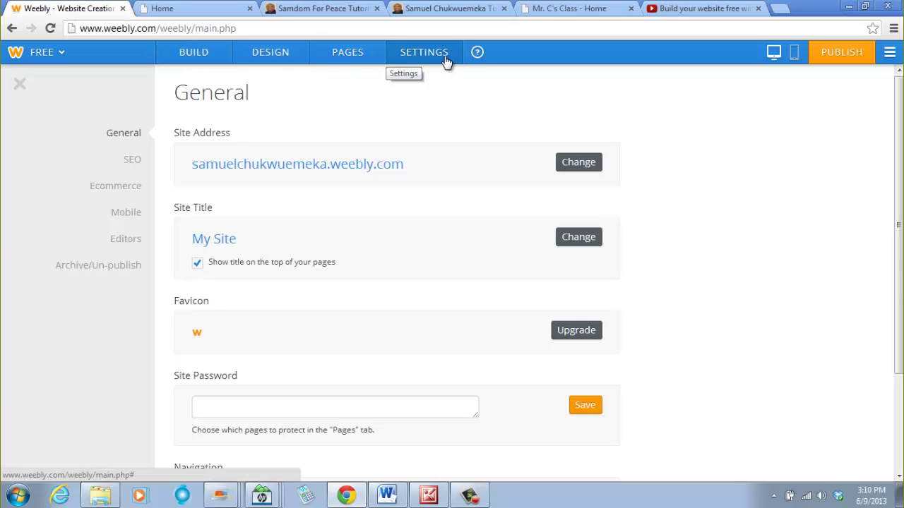
scroll(525, 115, "down", 2)
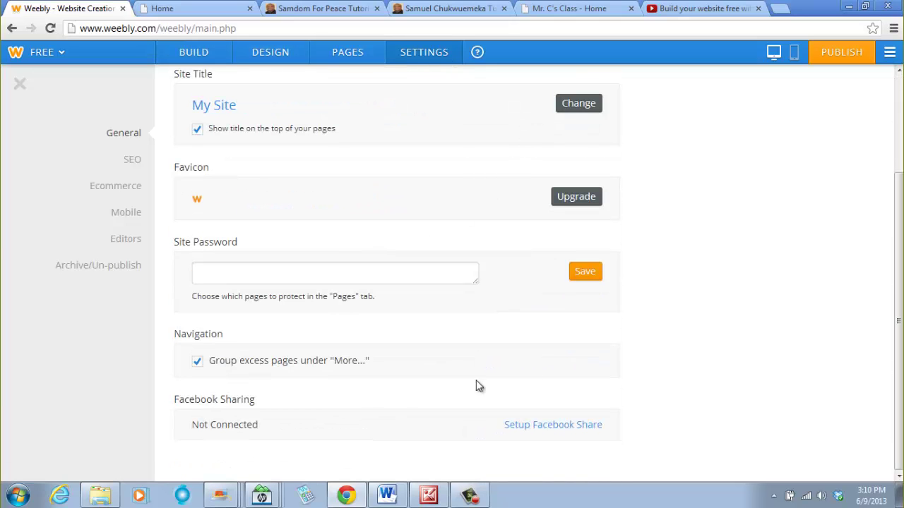
scroll(342, 168, "up", 2)
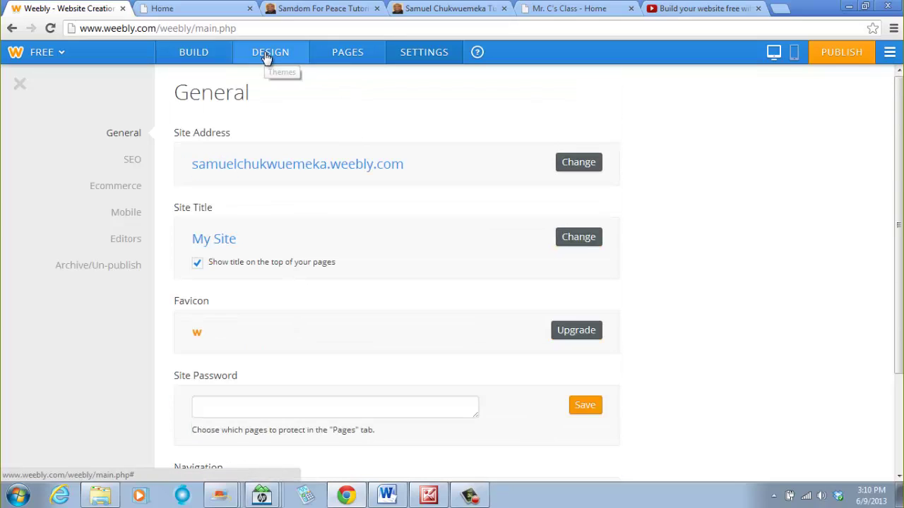
scroll(290, 198, "down", 2)
scroll(297, 319, "up", 2)
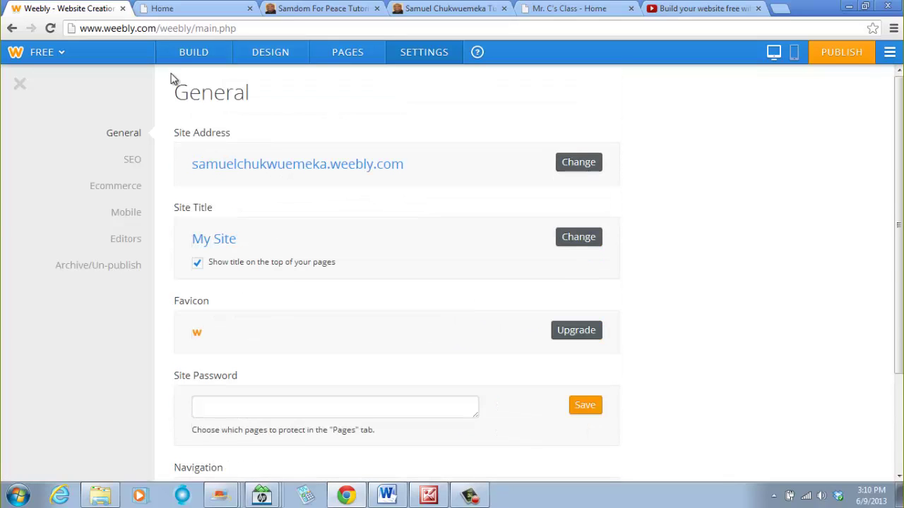
left_click(258, 55)
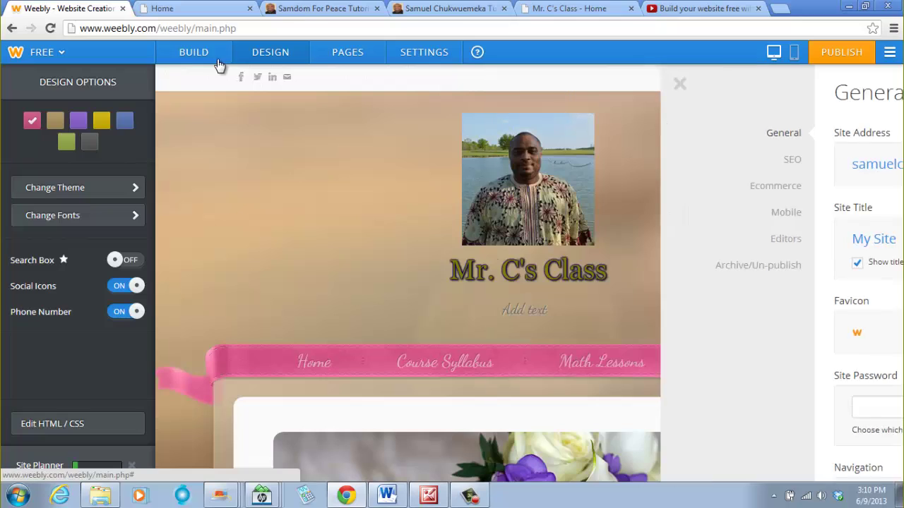
left_click(192, 60)
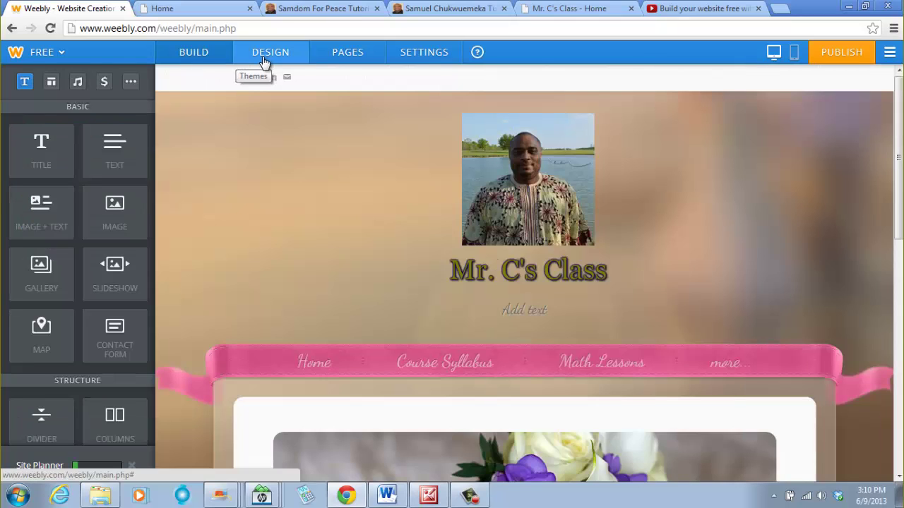
mouse_move(730, 368)
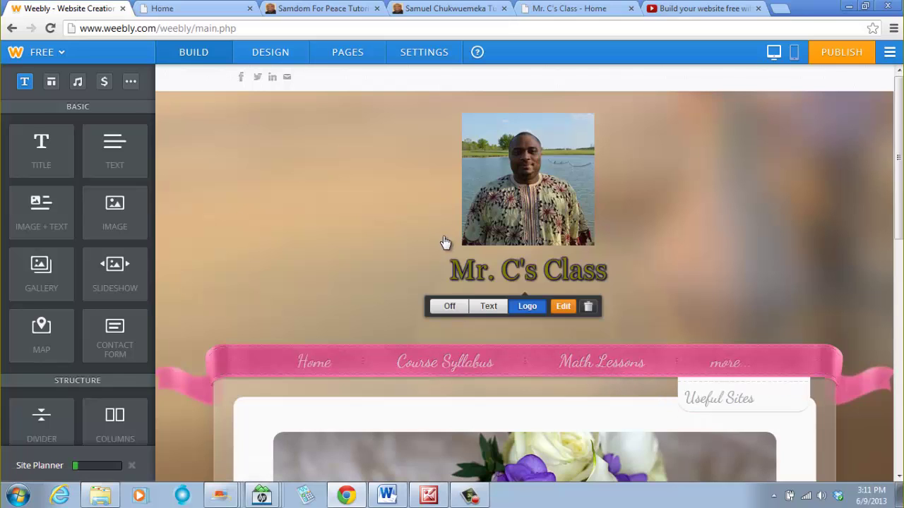
Step: Add a standard page named "Math Documents" to the site and save it
left_click(332, 49)
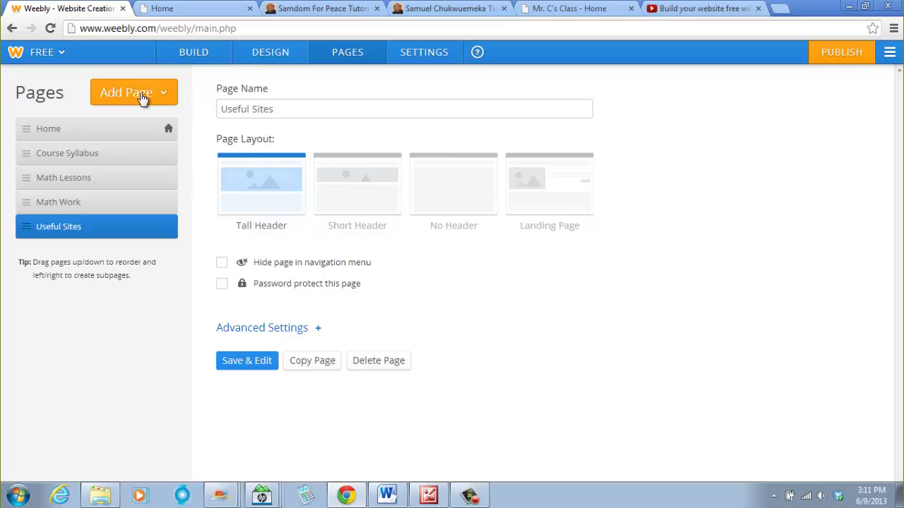
left_click(279, 107)
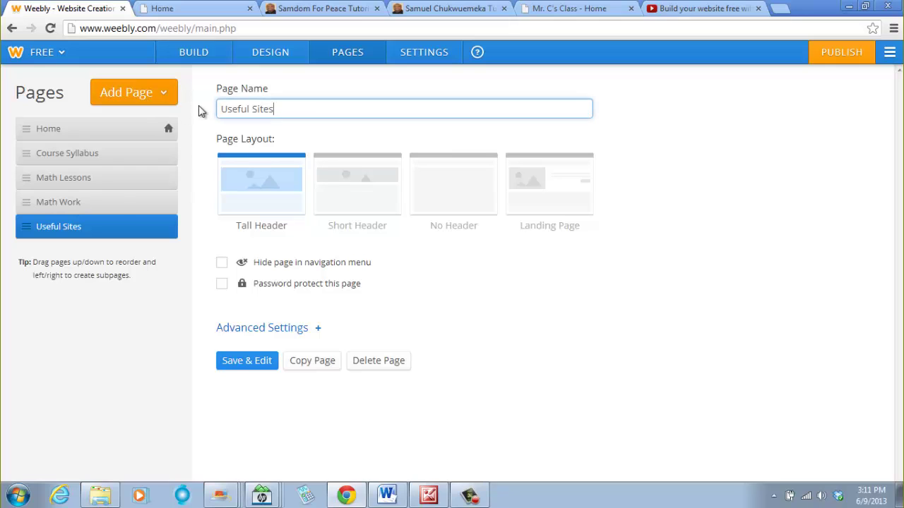
left_click(142, 92)
left_click(124, 138)
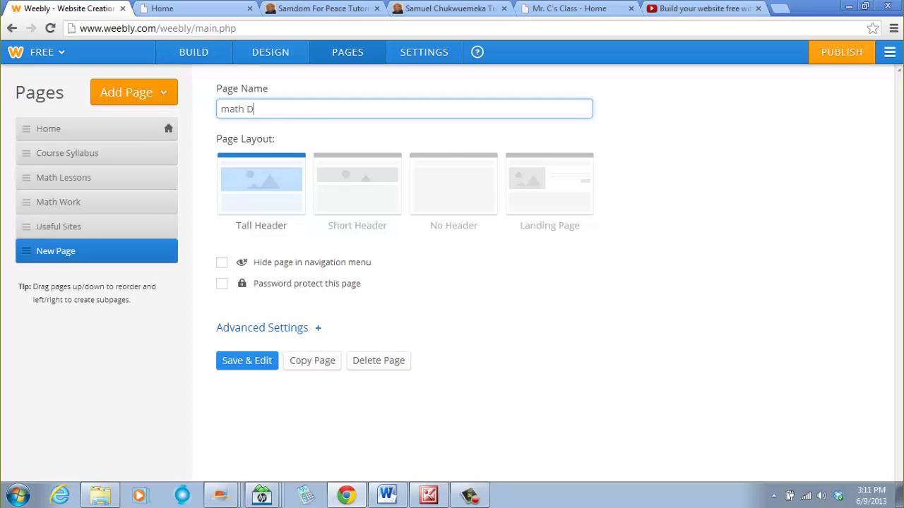
type("math Docume")
key("BackSpace")
type("M")
left_click(238, 361)
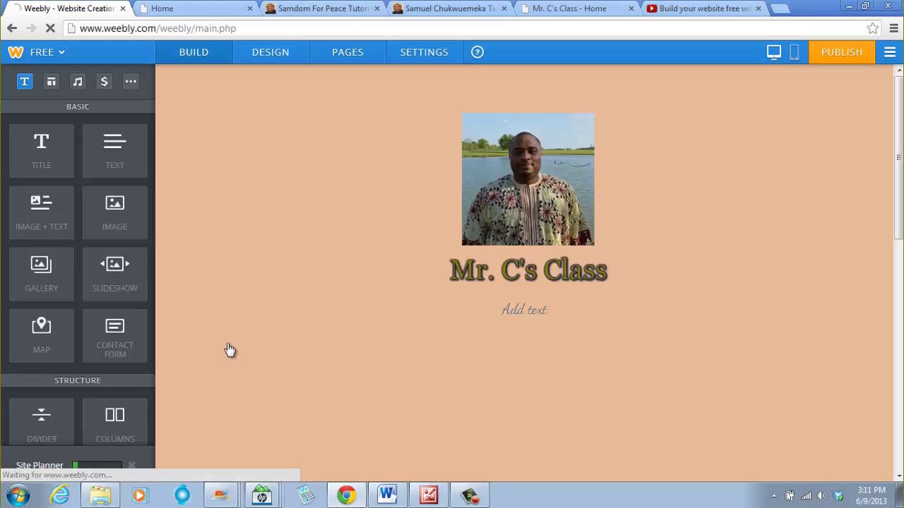
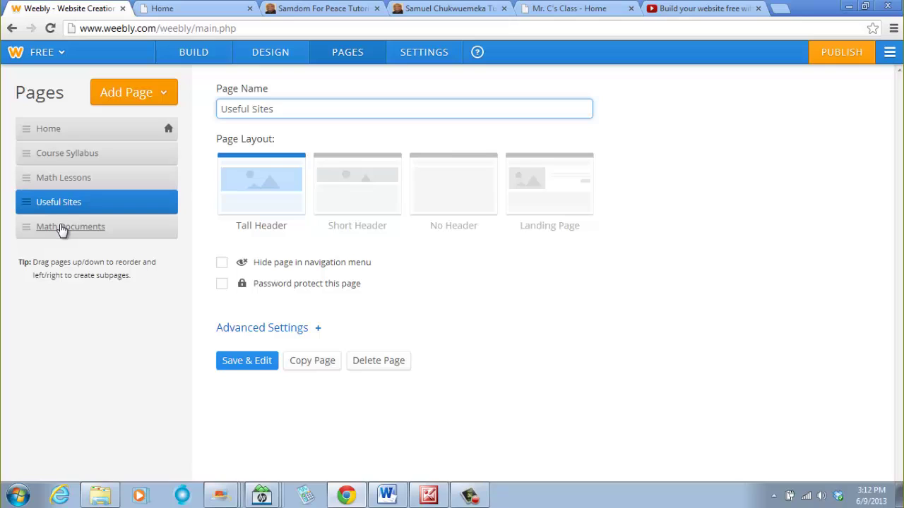
Step: Move the Math Documents page directly below Home in the page order and save the change
left_click_drag(63, 230, 60, 156)
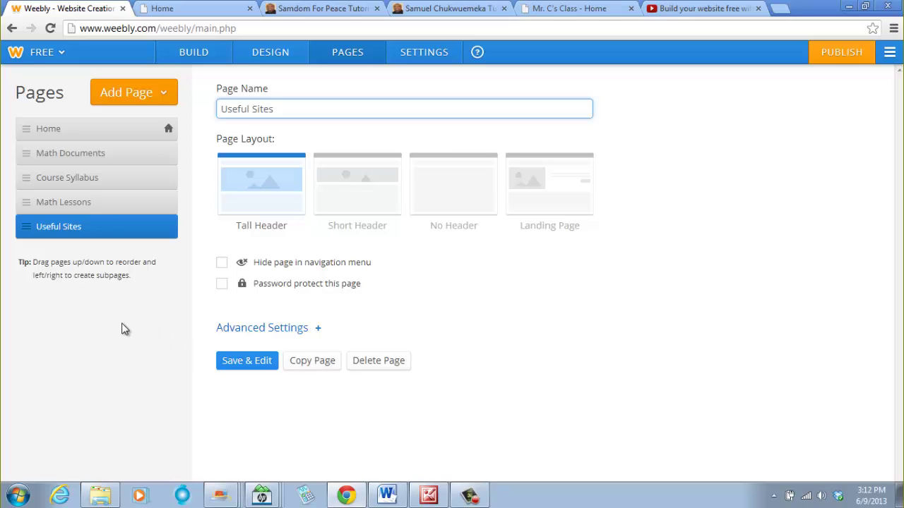
left_click(235, 365)
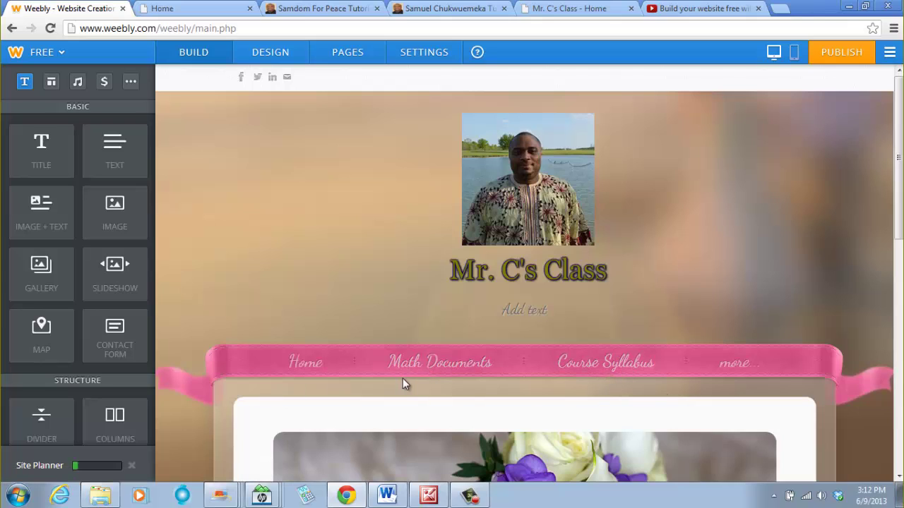
mouse_move(701, 381)
Step: Make Course Syllabus and Math Lessons subpages of Math Documents, save, and check the resulting navigation menu
left_click(348, 62)
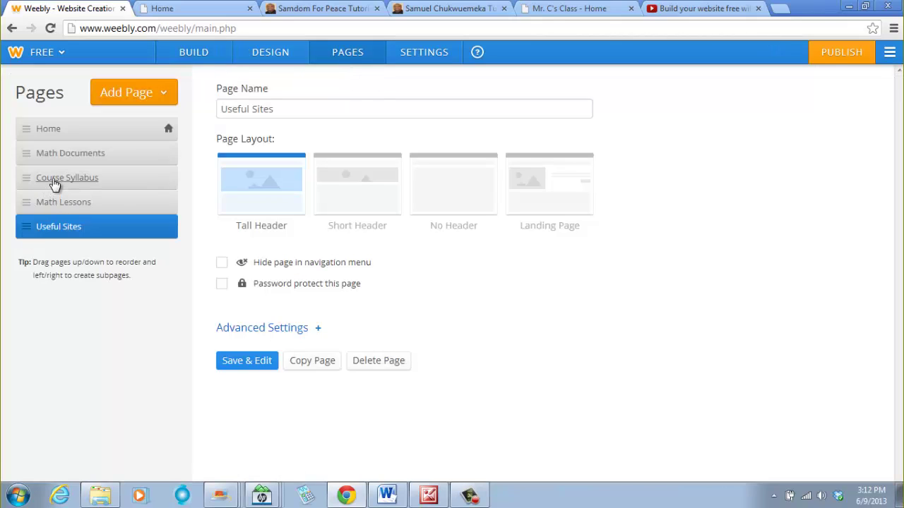
mouse_move(55, 184)
left_mouse_down()
mouse_move(77, 179)
mouse_move(67, 183)
left_mouse_up()
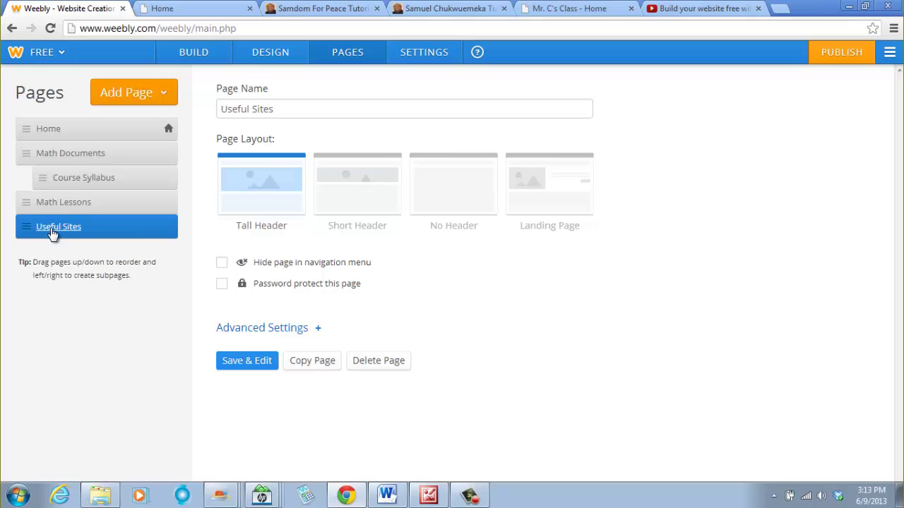
mouse_move(51, 205)
left_mouse_down()
mouse_move(75, 207)
mouse_move(68, 204)
left_mouse_up()
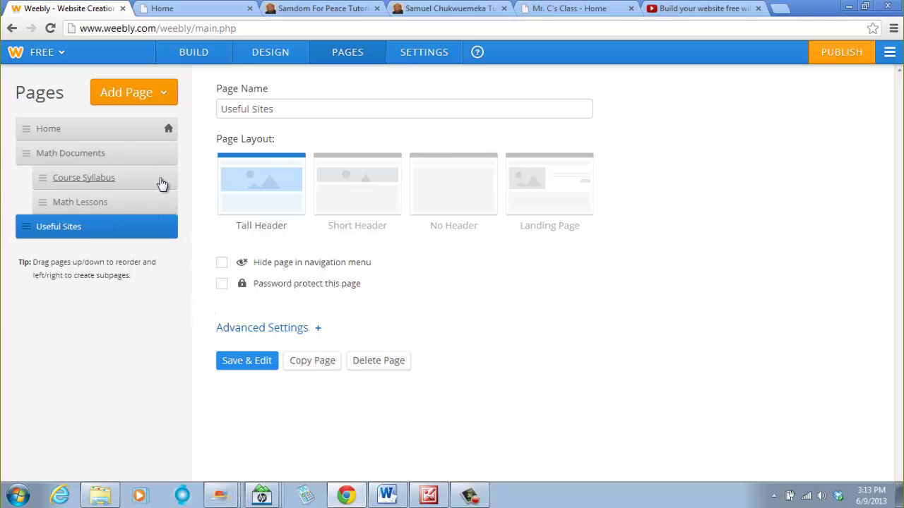
left_click(246, 360)
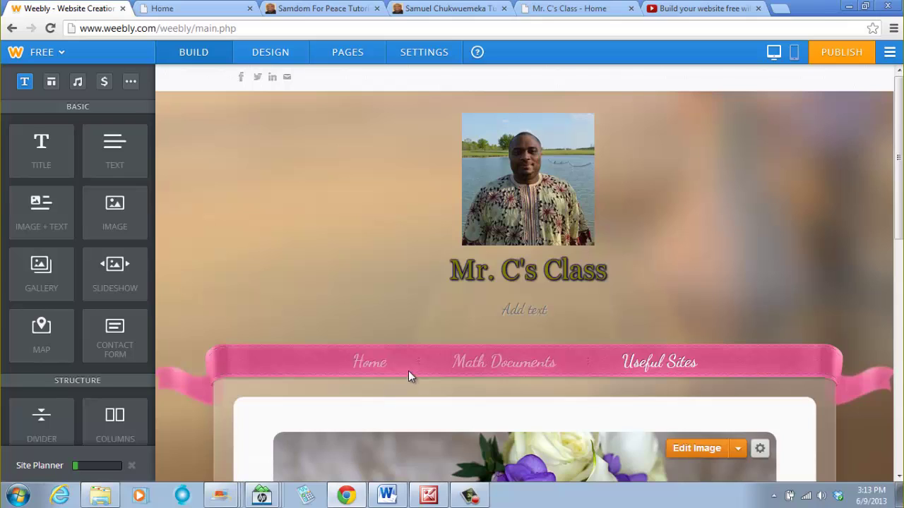
mouse_move(485, 369)
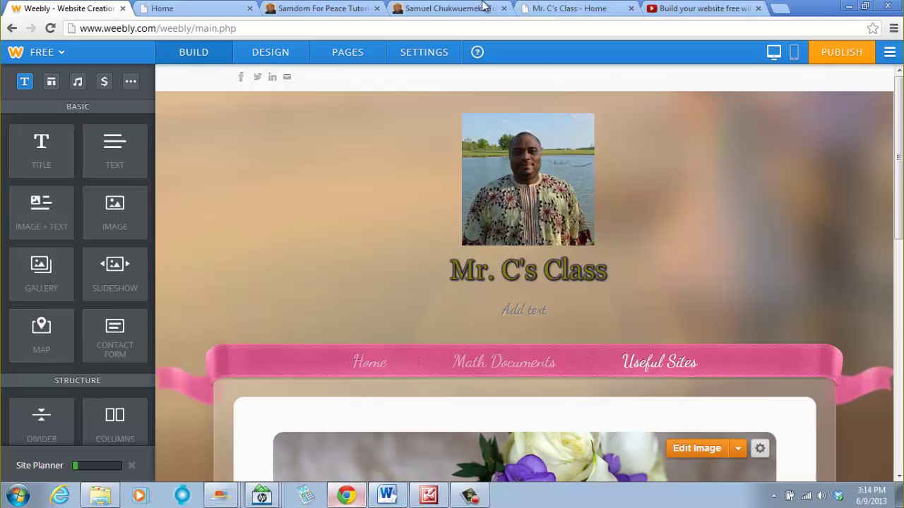
mouse_move(505, 276)
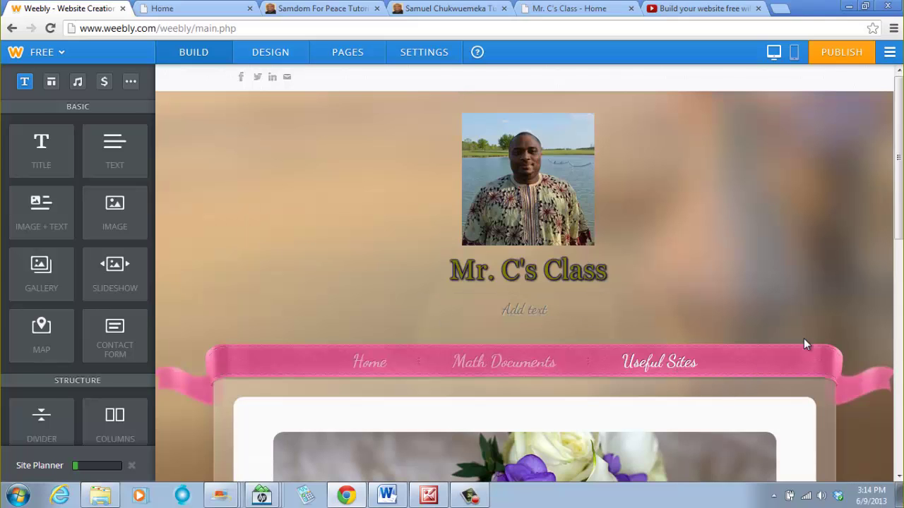
scroll(759, 385, "down", 5)
scroll(756, 389, "up", 5)
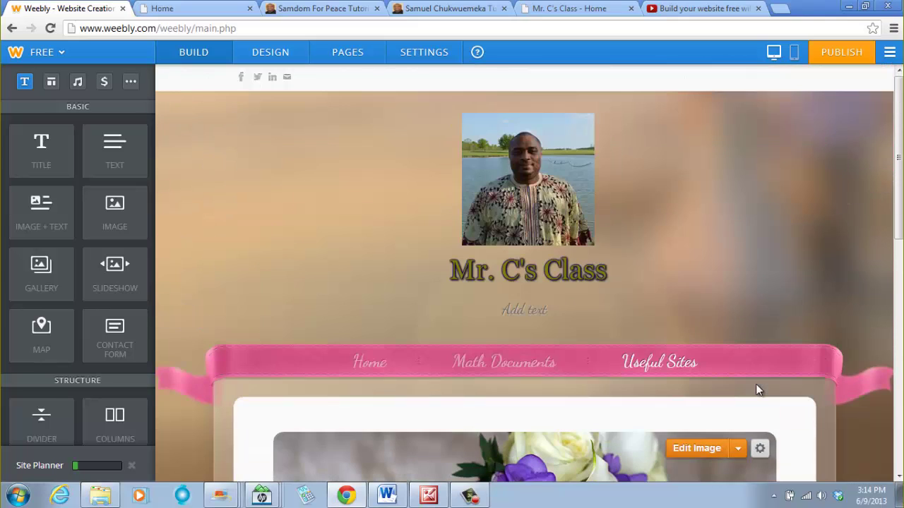
mouse_move(464, 373)
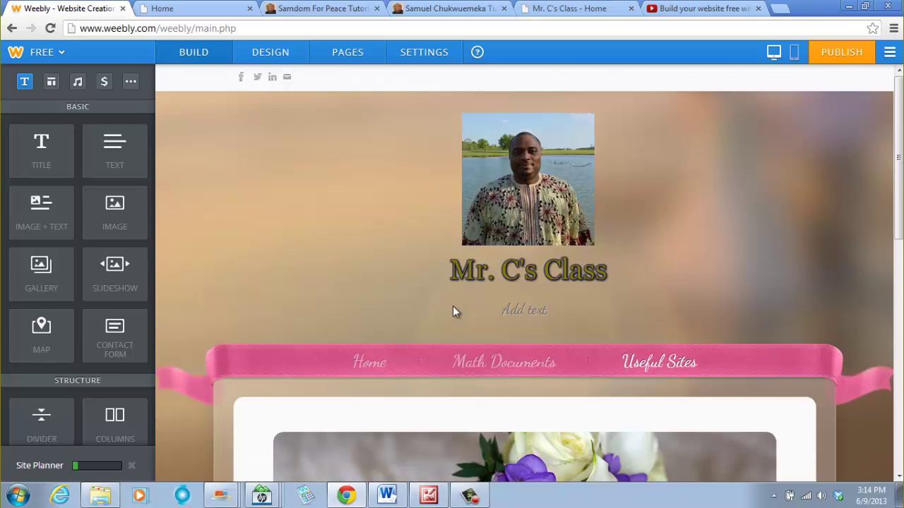
Step: Add a standard page named "Contact" to the site and save it
left_click(353, 53)
left_click(125, 99)
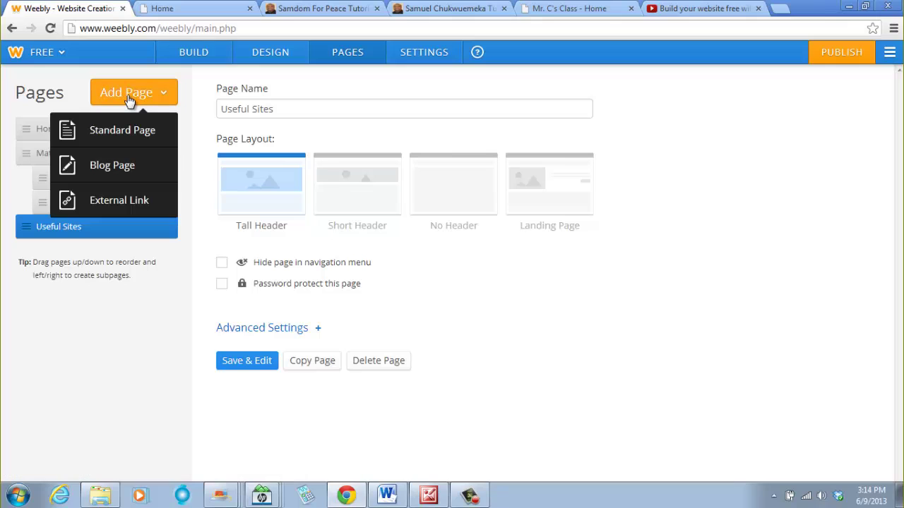
left_click(101, 130)
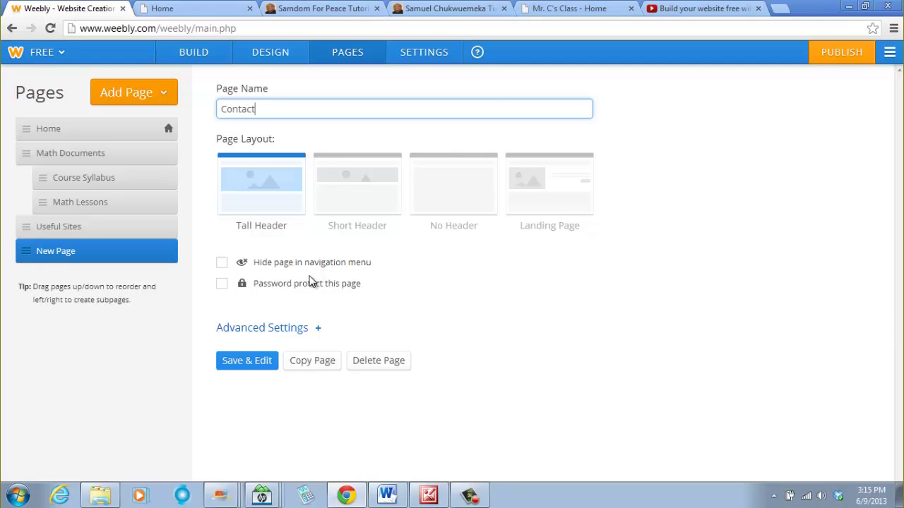
left_click(240, 366)
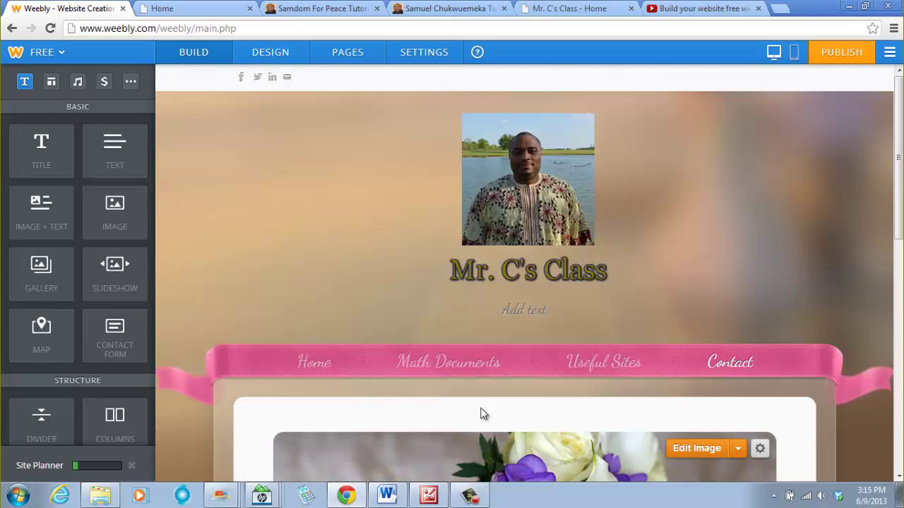
Step: Add a standard page named "Math Work" to the site and save it
mouse_move(464, 365)
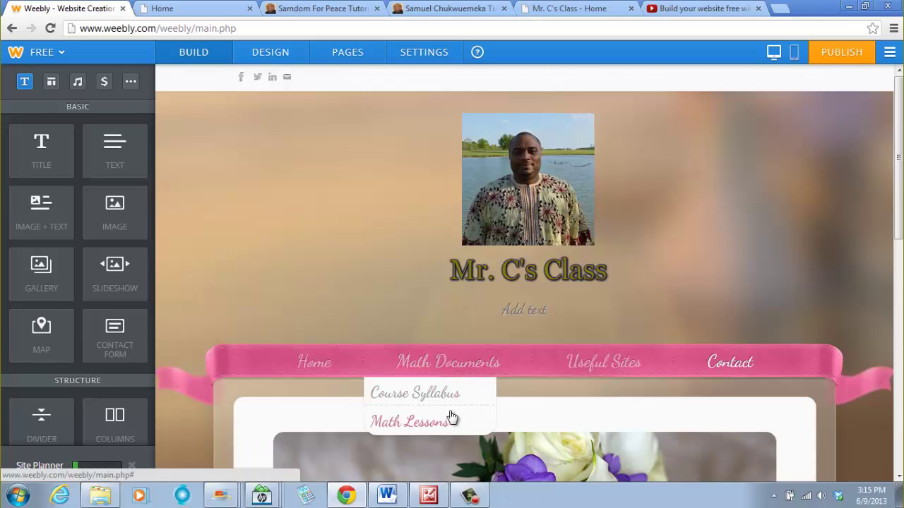
left_click(350, 55)
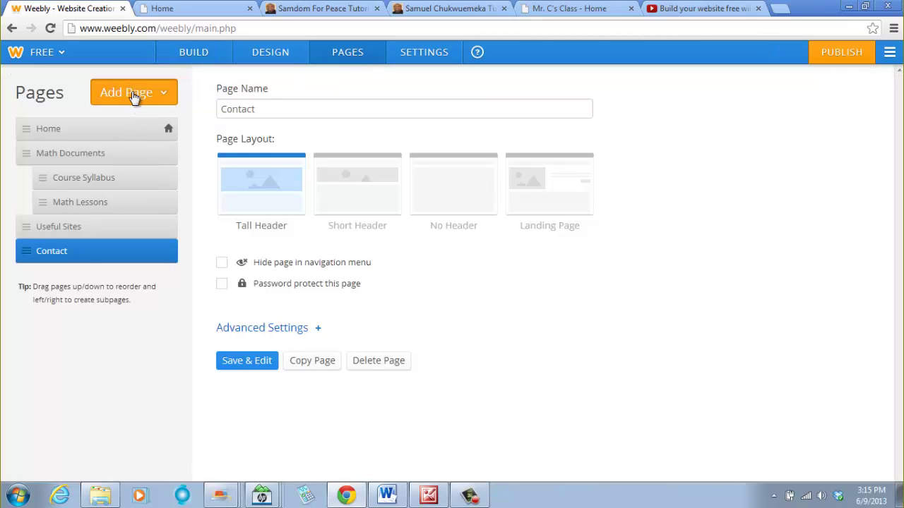
left_click(134, 96)
left_click(126, 136)
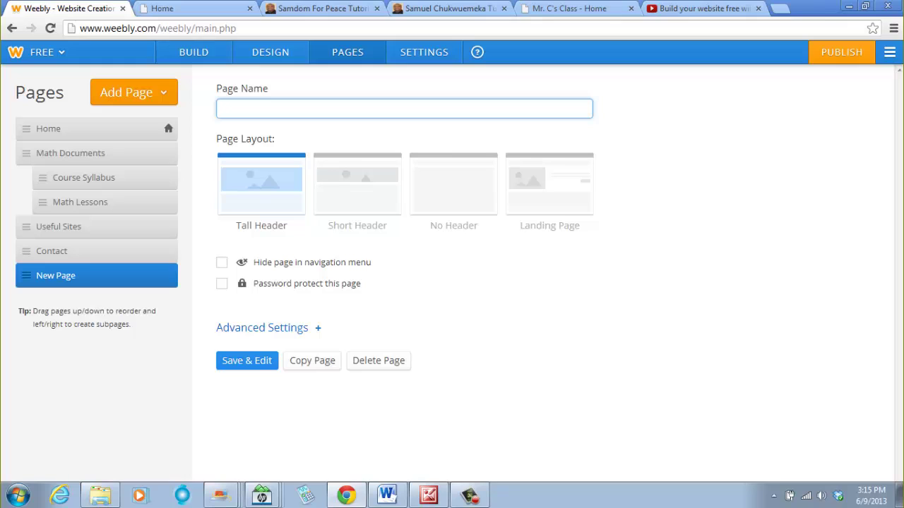
type("Math Work")
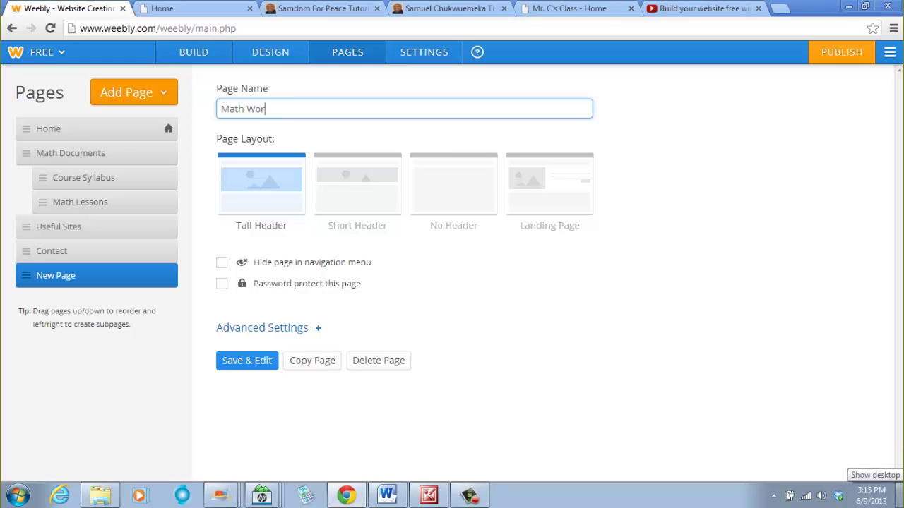
left_click(244, 363)
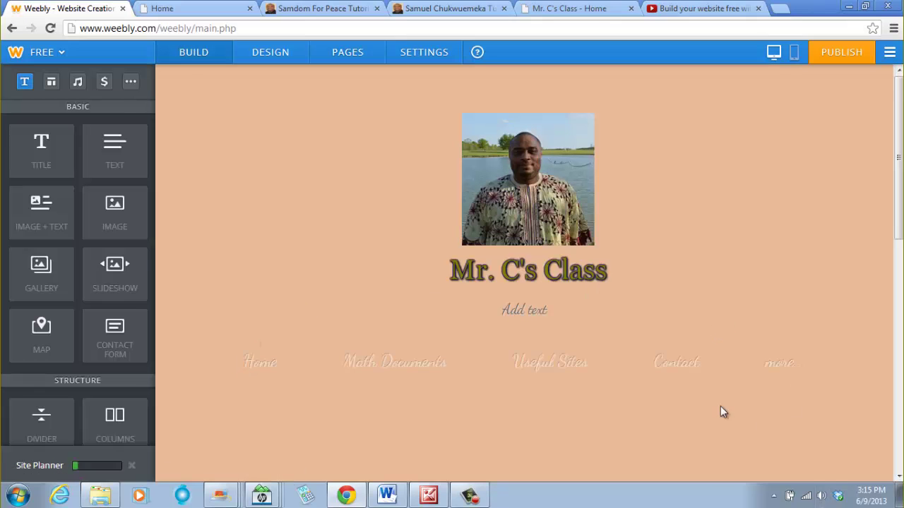
Step: Make the Math Work page a subpage of Math Documents, directly below Math Lessons
mouse_move(742, 384)
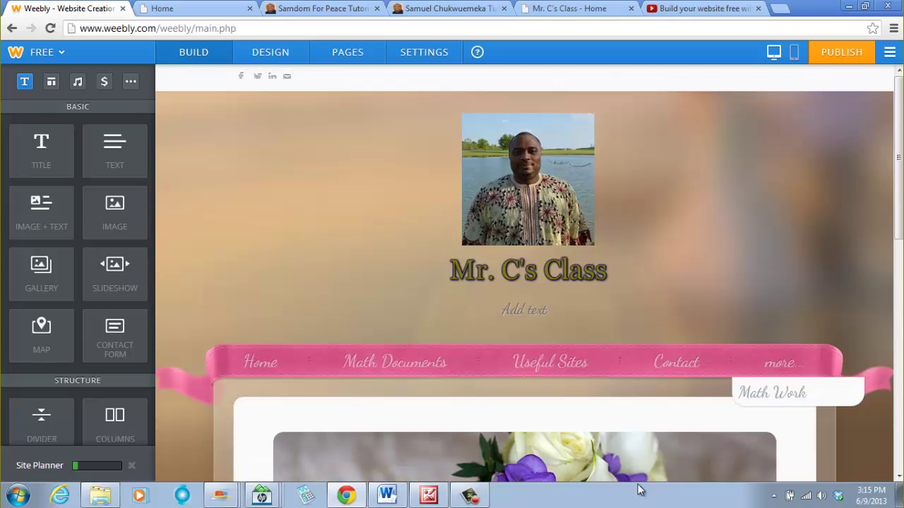
left_click(355, 59)
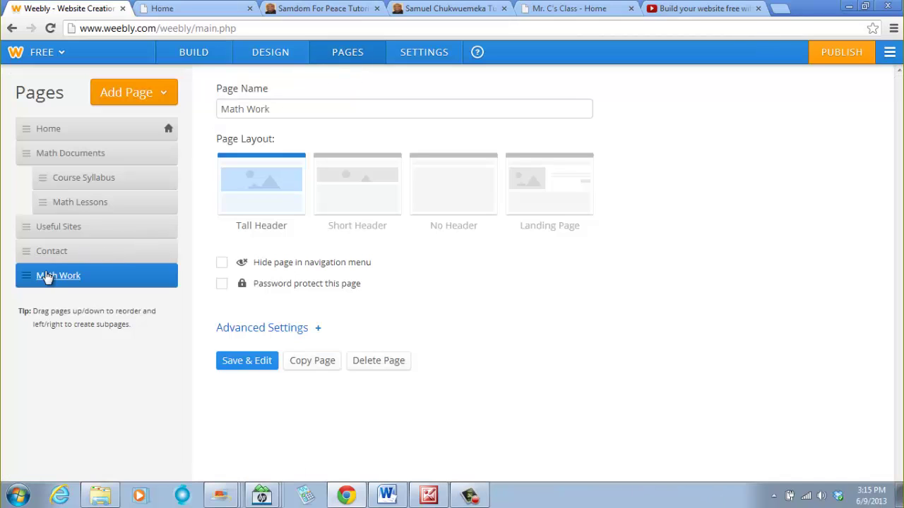
left_click_drag(45, 284, 61, 234)
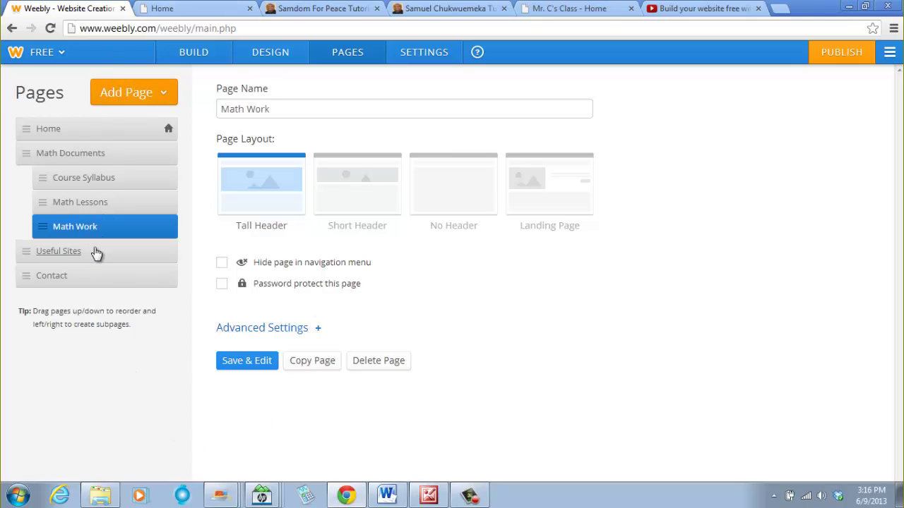
Step: Add a standard page named "Assignments" to the site and save it
left_click(124, 92)
left_click(113, 134)
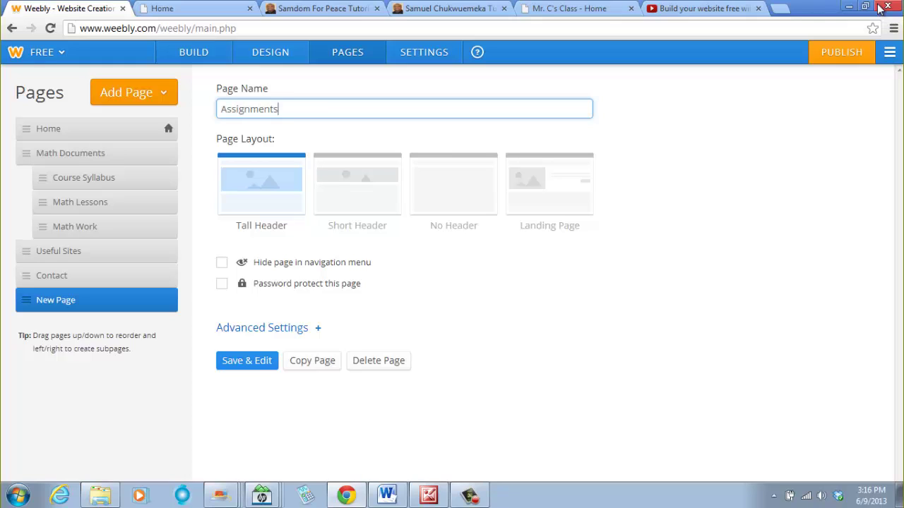
left_click(247, 362)
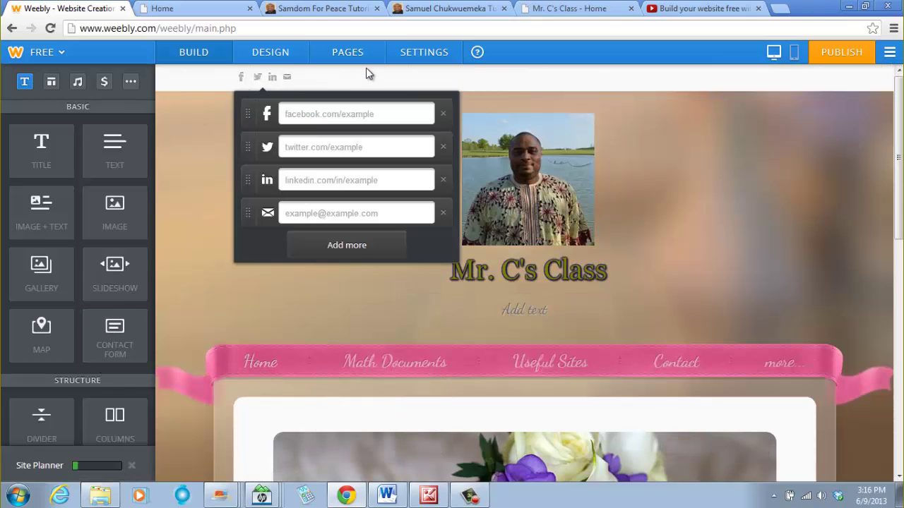
Step: Add a standard page named "Quizzes" to the site and save it
left_click(349, 55)
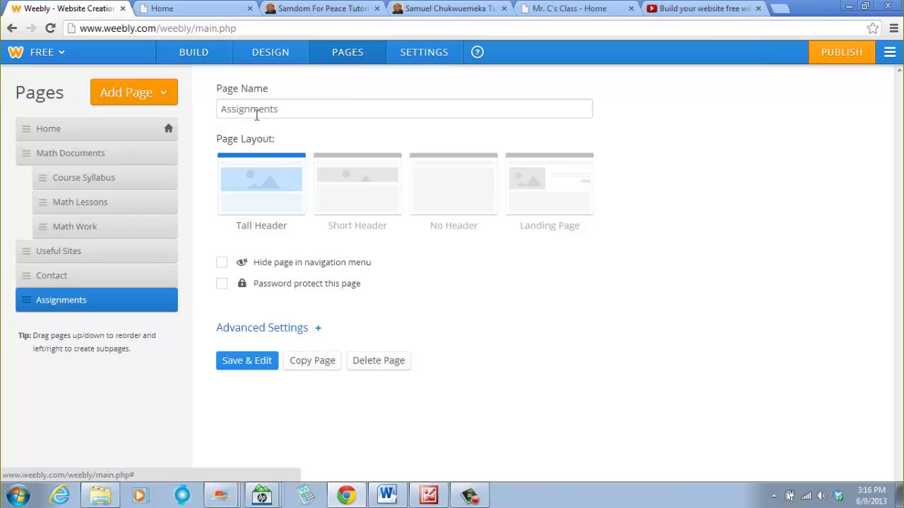
left_click(134, 92)
left_click(123, 131)
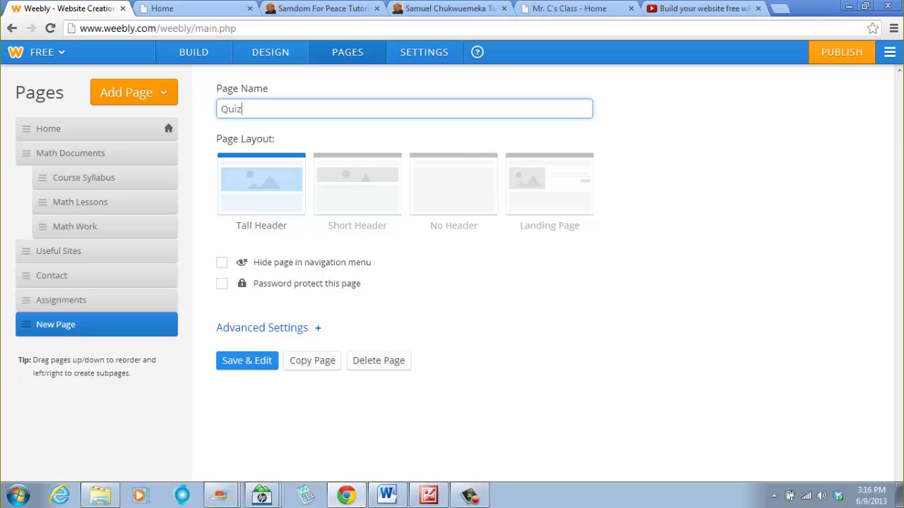
left_click(242, 363)
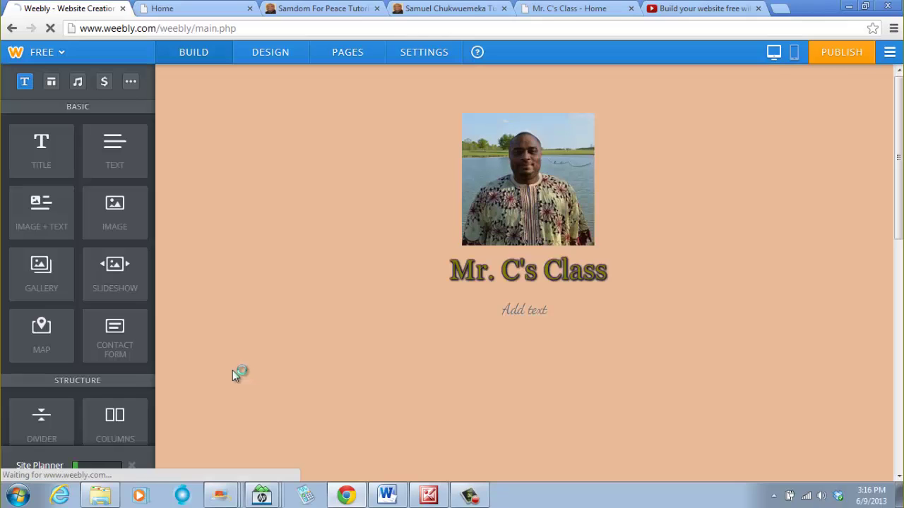
Step: Nest the Assignments and Quizzes pages as subpages under Math Work and save the page structure
left_click(353, 54)
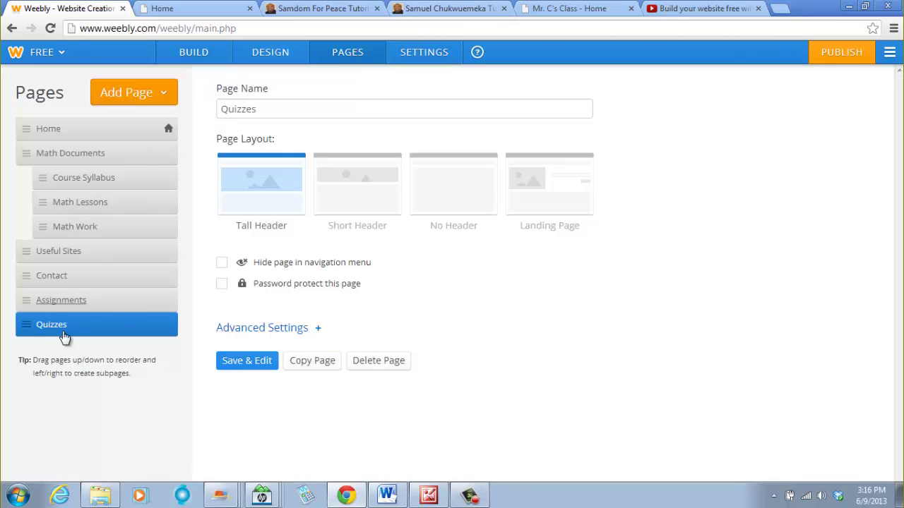
left_click_drag(49, 309, 79, 260)
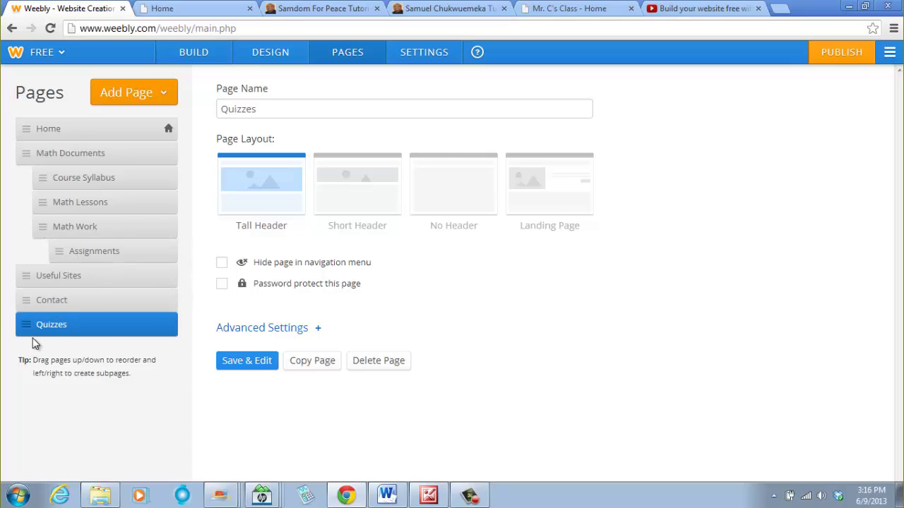
left_click_drag(48, 329, 74, 280)
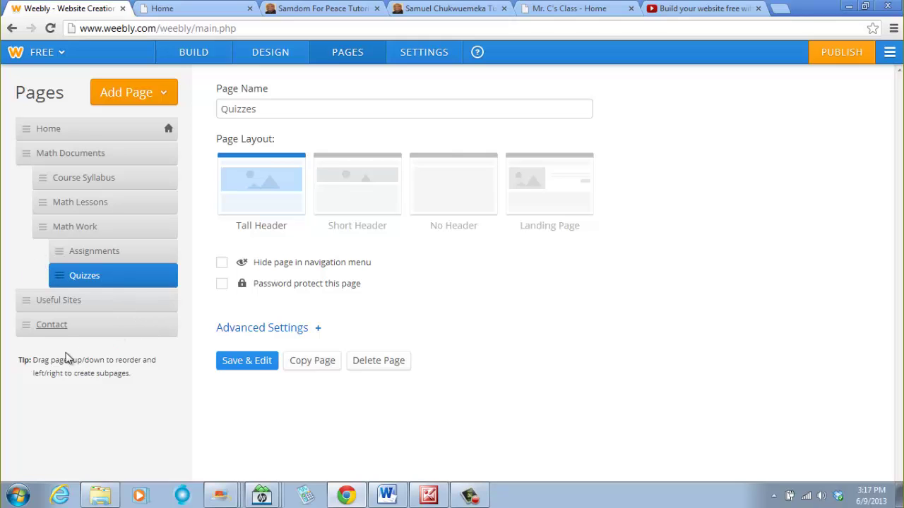
left_click(248, 361)
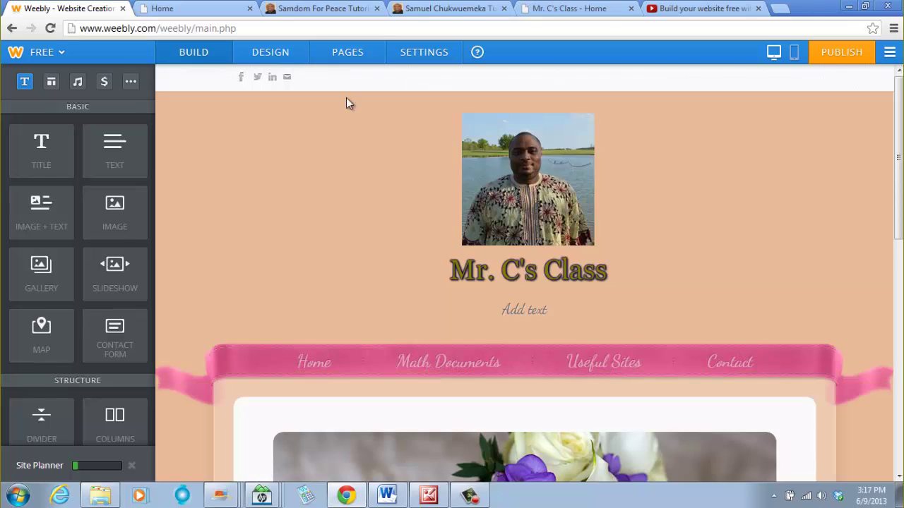
Step: Examine the site's navigation menu in the editor, including the Math Documents submenu and its nested Math Work entries
scroll(296, 162, "down", 3)
mouse_move(449, 173)
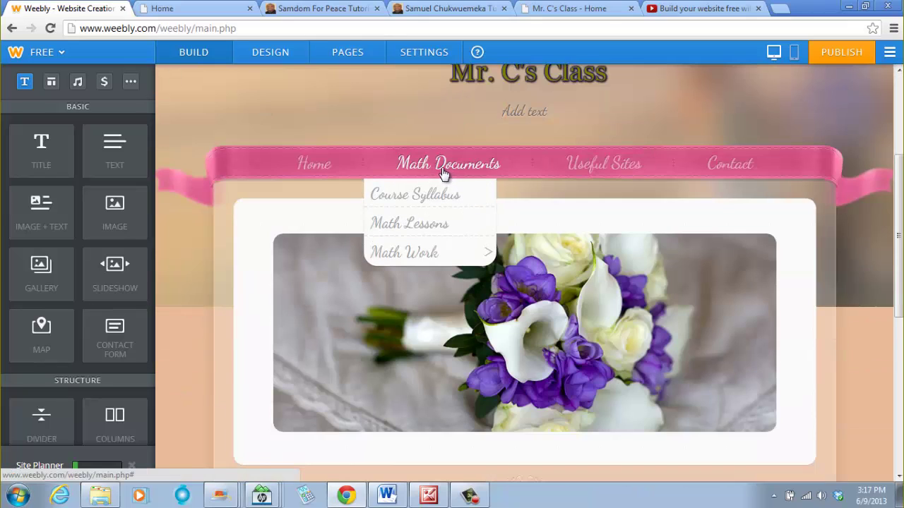
mouse_move(484, 253)
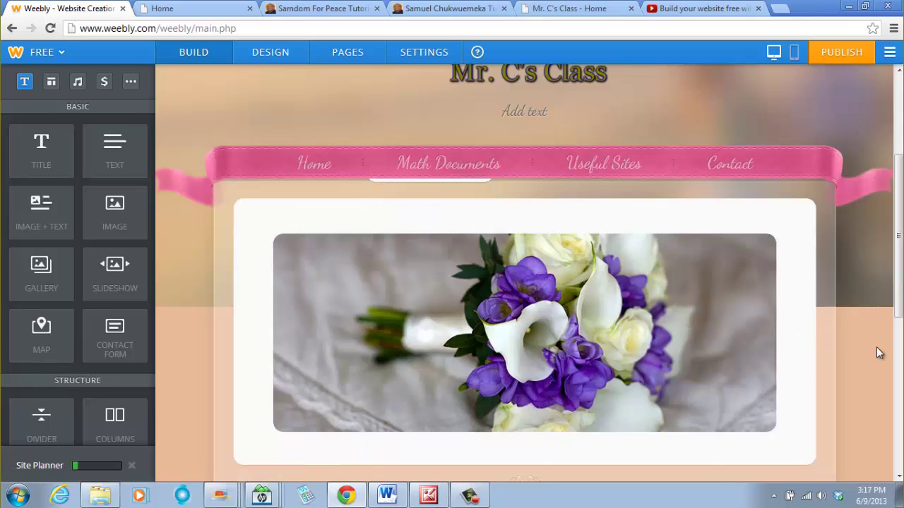
mouse_move(669, 296)
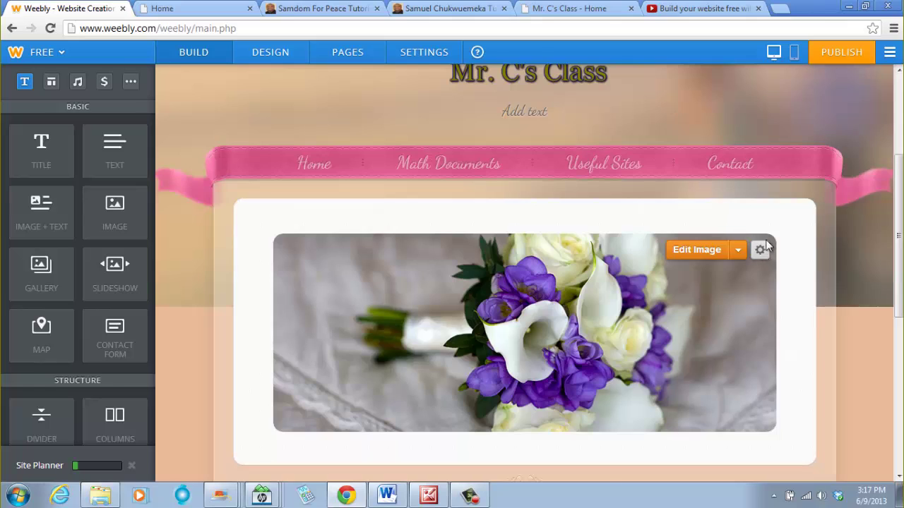
scroll(767, 247, "down", 2)
scroll(766, 237, "up", 5)
scroll(730, 243, "down", 4)
scroll(751, 246, "up", 4)
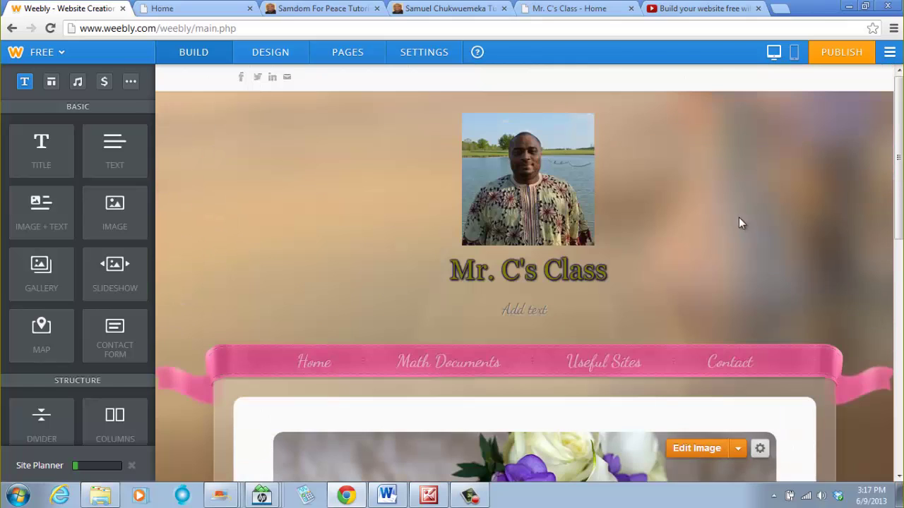
scroll(810, 169, "down", 3)
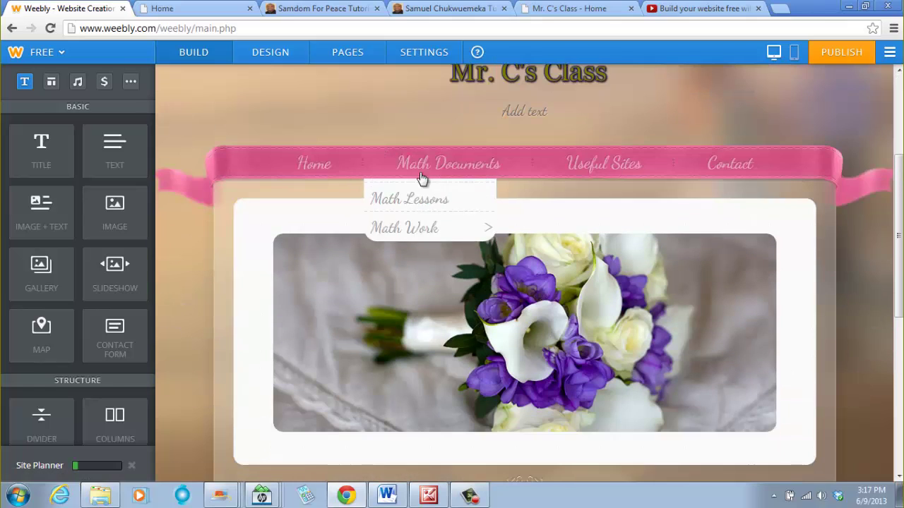
scroll(706, 218, "up", 3)
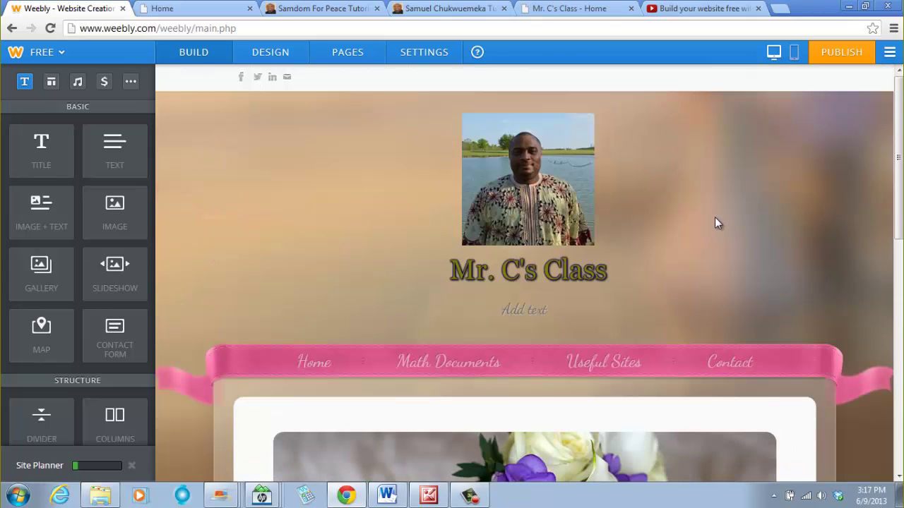
Step: Publish the website and reload its live home page to load the updated navigation menu
left_click(842, 51)
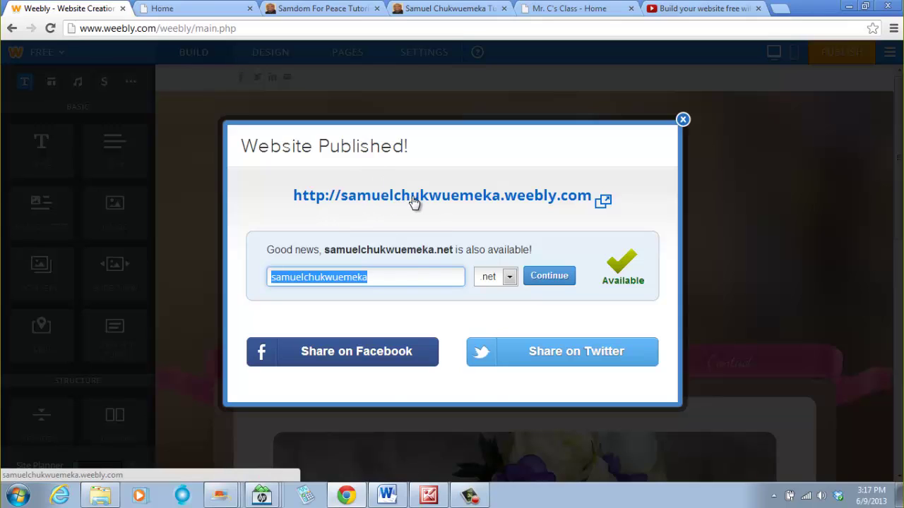
left_click(194, 9)
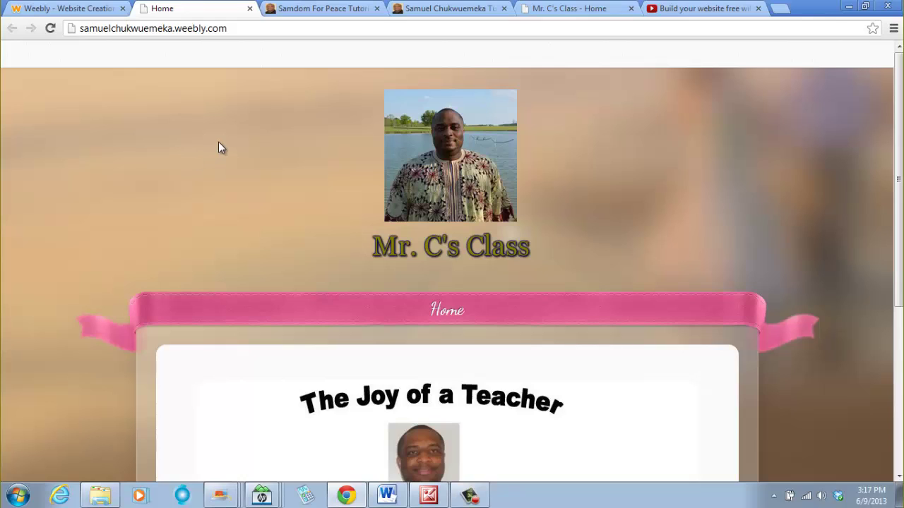
scroll(212, 145, "down", 2)
scroll(207, 145, "up", 2)
scroll(262, 106, "down", 1)
scroll(259, 106, "up", 1)
left_click(50, 29)
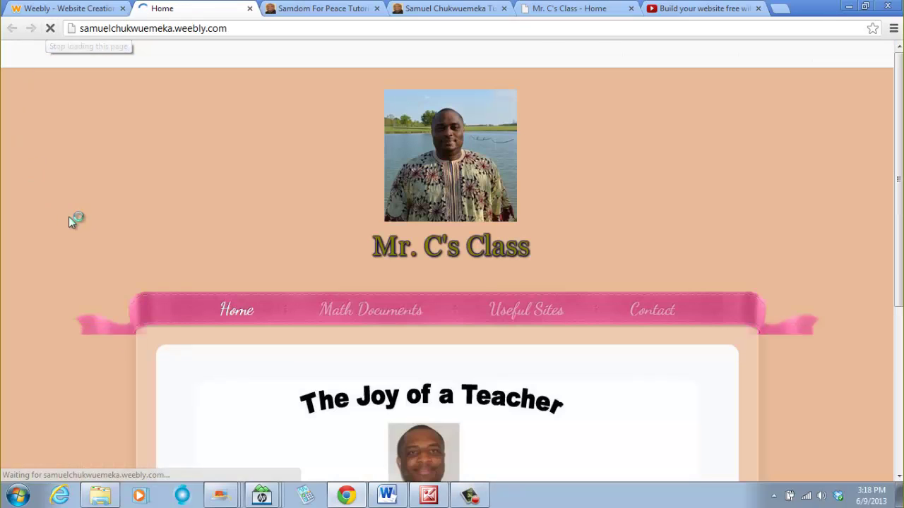
Step: Open the live site from the publishing confirmation's link and check the Math Documents and Math Work submenus
left_click(57, 9)
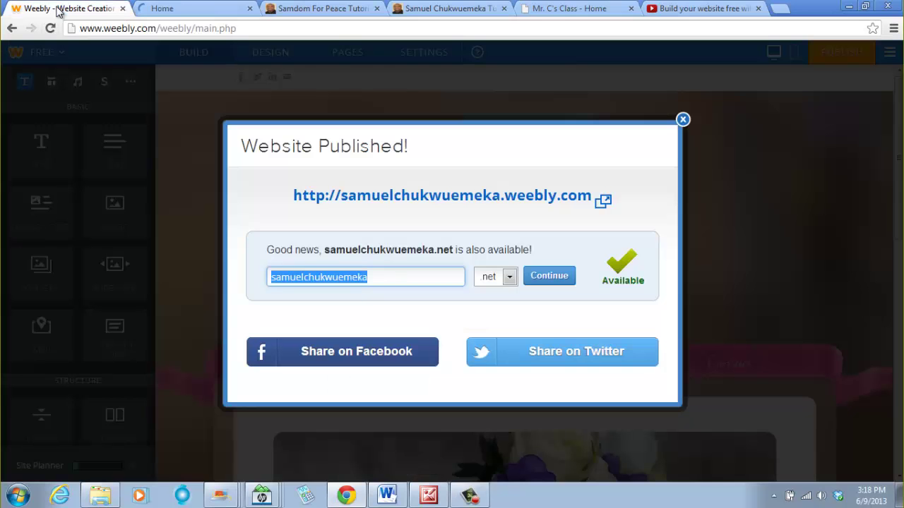
left_click(417, 188)
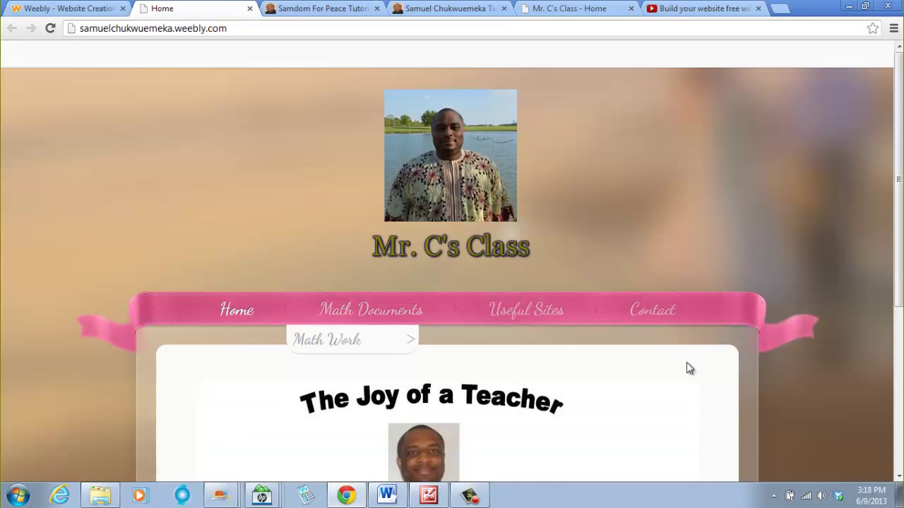
scroll(840, 385, "down", 2)
scroll(791, 377, "up", 2)
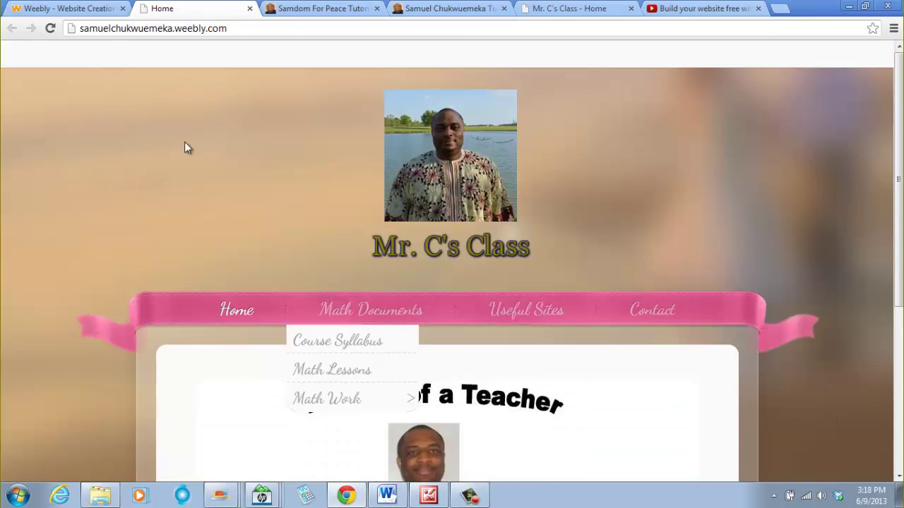
mouse_move(372, 409)
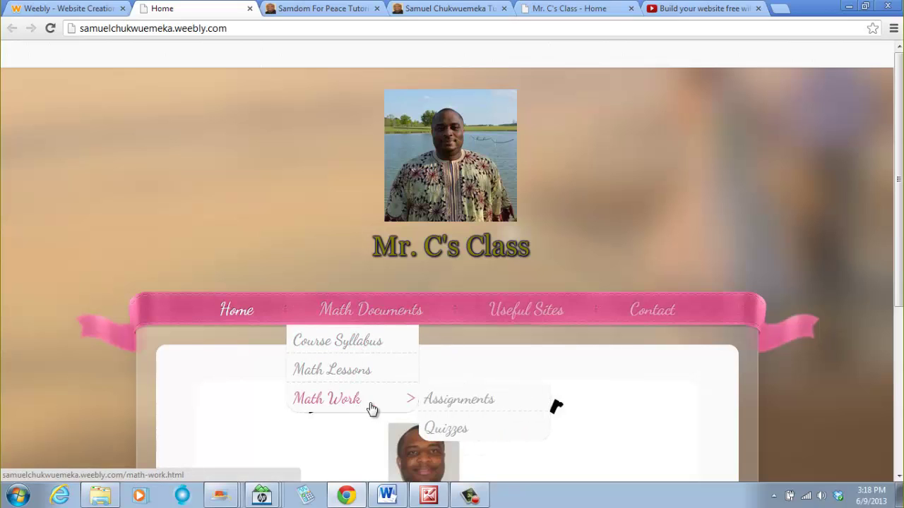